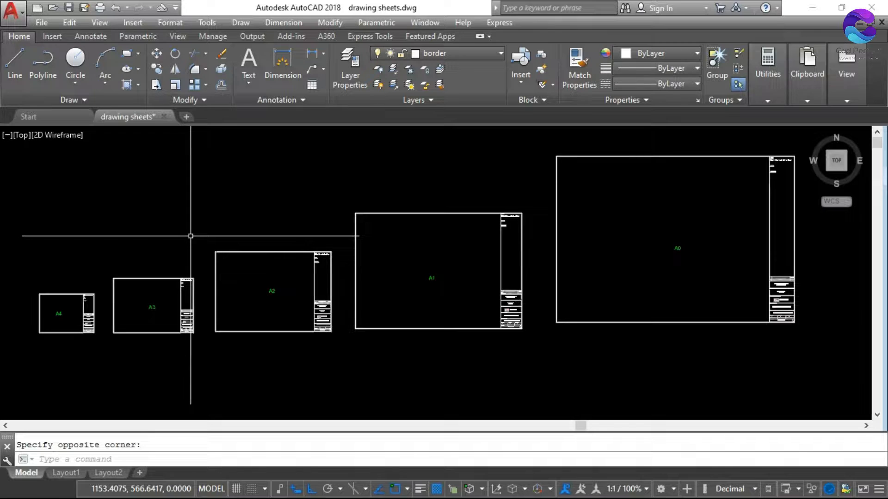
Examine the row of A4, A3, A2, A1 and A0 drawing sheets and their title blocks
{"action": "scroll", "coordinate": [129, 338], "scroll_direction": "up", "scroll_amount": 4}
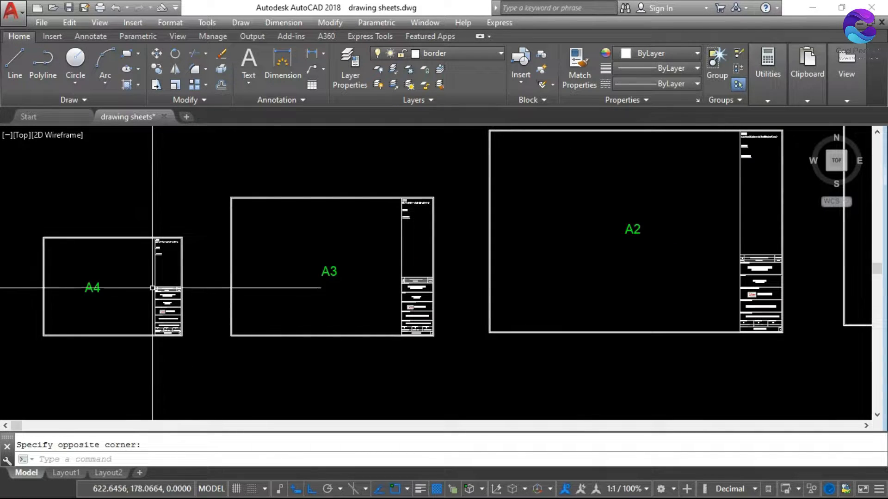
{"action": "scroll", "coordinate": [157, 328], "scroll_direction": "up", "scroll_amount": 5}
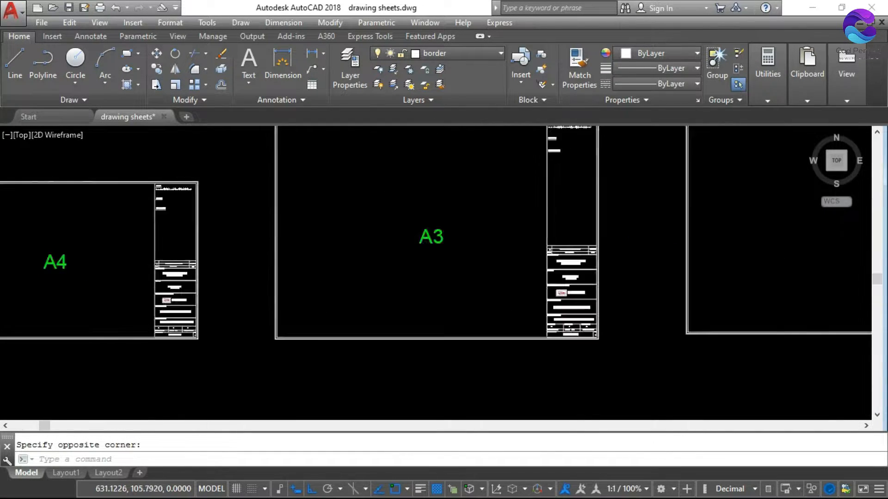
{"action": "scroll", "coordinate": [192, 292], "scroll_direction": "down", "scroll_amount": 5}
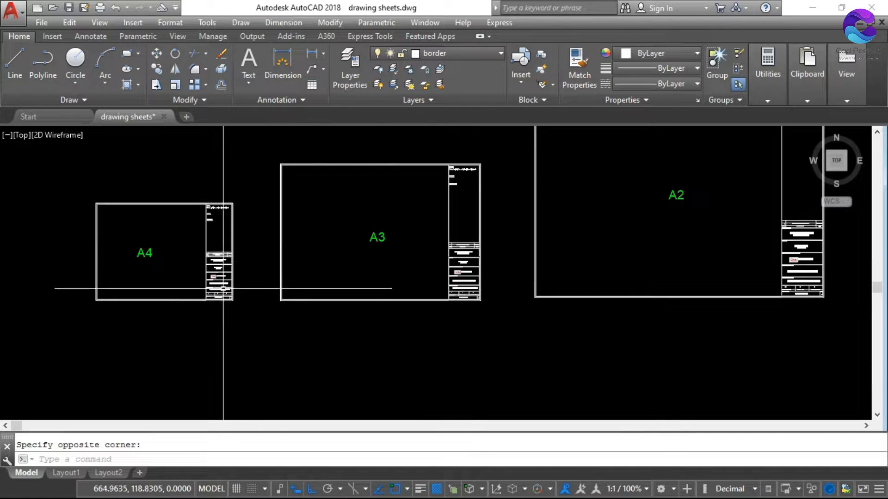
{"action": "scroll", "coordinate": [251, 280], "scroll_direction": "down", "scroll_amount": 4}
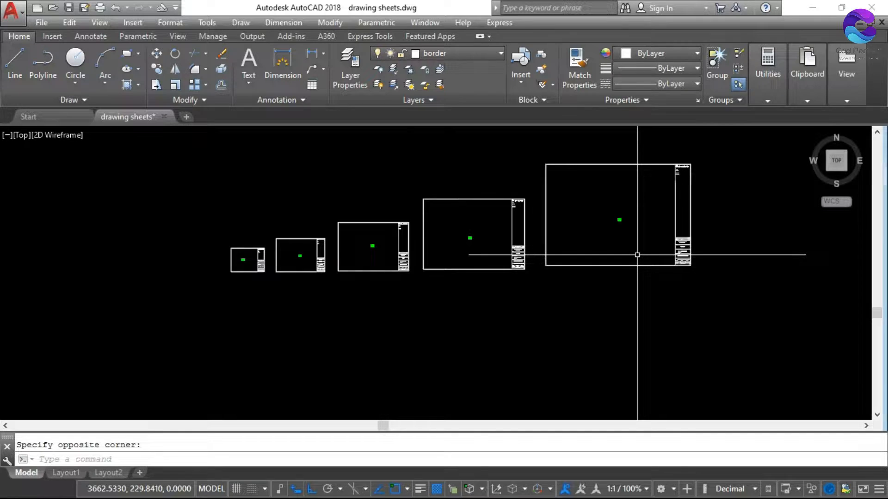
{"action": "scroll", "coordinate": [346, 264], "scroll_direction": "up", "scroll_amount": 2}
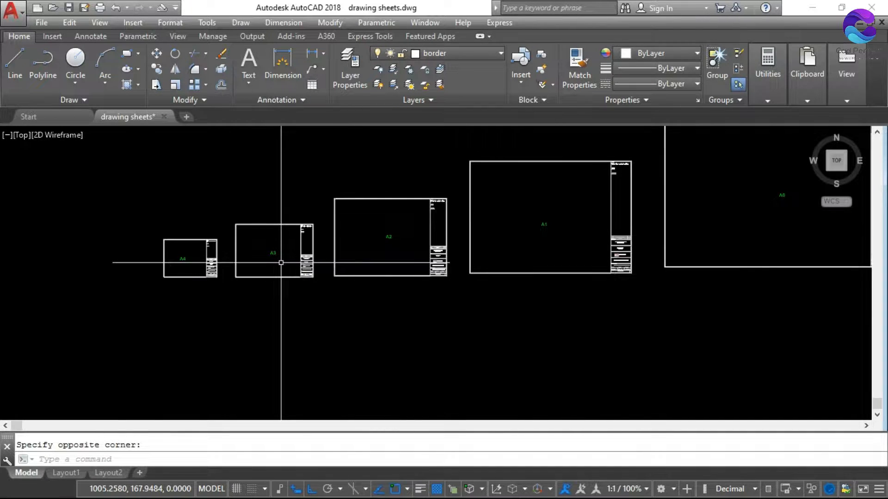
{"action": "scroll", "coordinate": [214, 261], "scroll_direction": "up", "scroll_amount": 3}
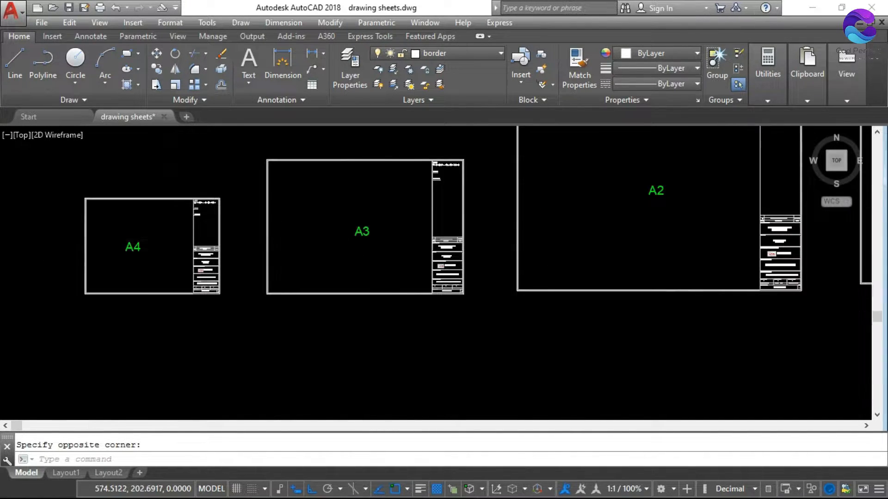
{"action": "scroll", "coordinate": [159, 243], "scroll_direction": "down", "scroll_amount": 3}
{"action": "scroll", "coordinate": [290, 247], "scroll_direction": "down", "scroll_amount": 3}
{"action": "scroll", "coordinate": [516, 251], "scroll_direction": "up", "scroll_amount": 3}
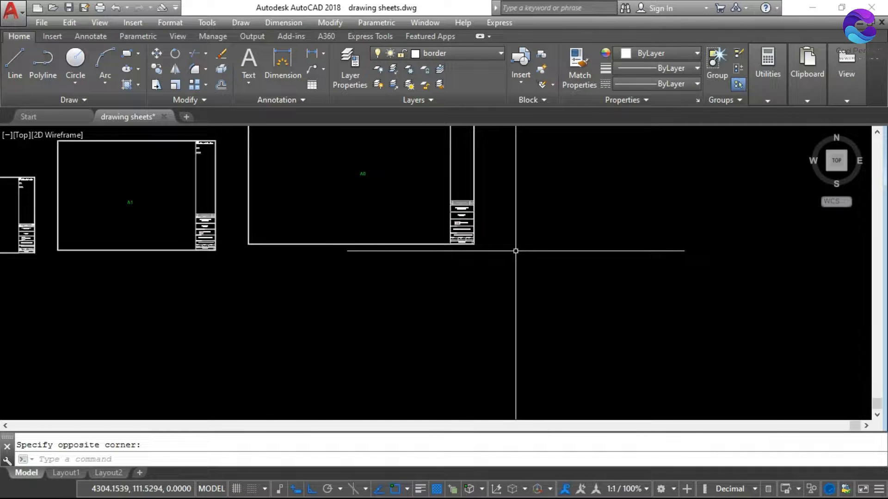
{"action": "scroll", "coordinate": [516, 251], "scroll_direction": "down", "scroll_amount": 3}
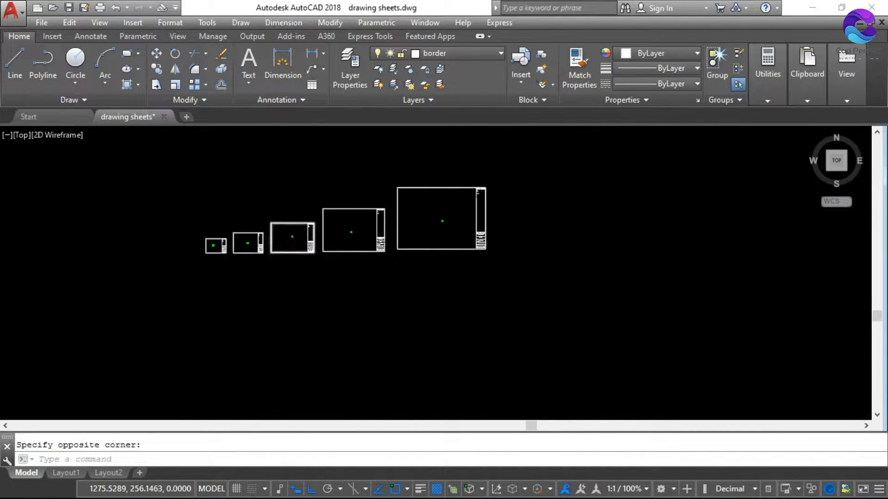
{"action": "scroll", "coordinate": [271, 241], "scroll_direction": "up", "scroll_amount": 2}
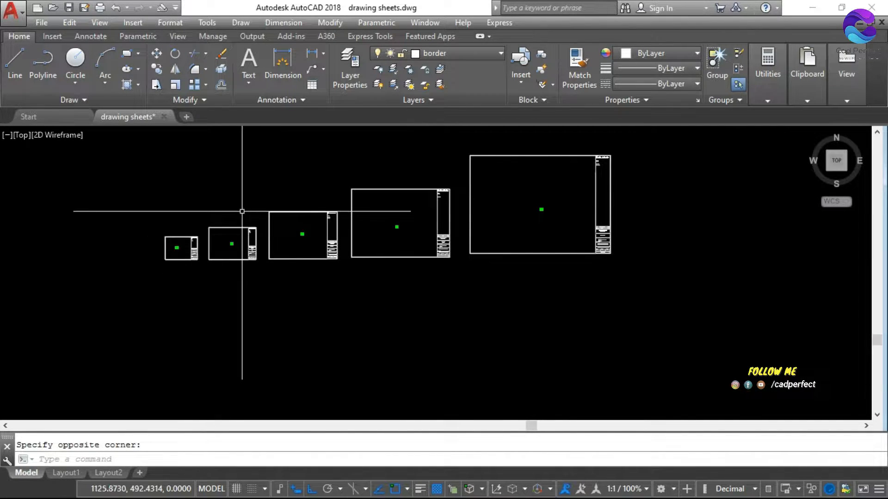
{"action": "scroll", "coordinate": [257, 234], "scroll_direction": "up", "scroll_amount": 2}
{"action": "scroll", "coordinate": [246, 250], "scroll_direction": "down", "scroll_amount": 2}
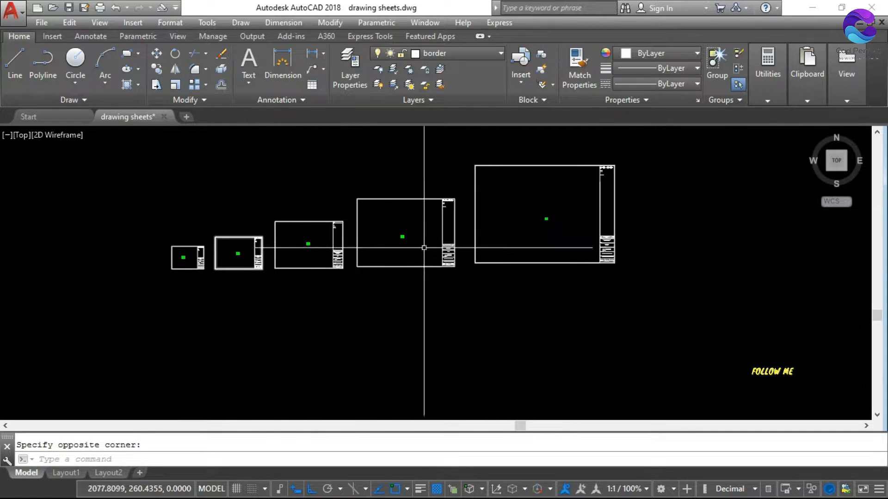
{"action": "scroll", "coordinate": [195, 258], "scroll_direction": "up", "scroll_amount": 4}
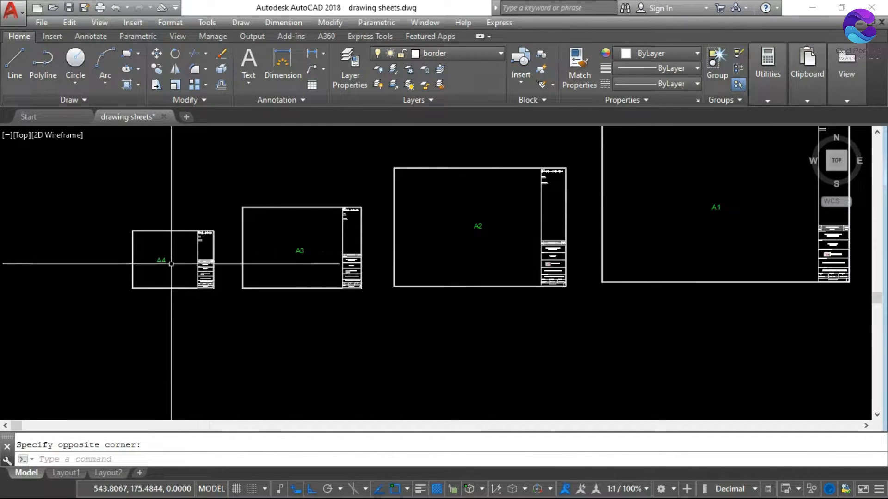
{"action": "scroll", "coordinate": [146, 264], "scroll_direction": "up", "scroll_amount": 4}
{"action": "scroll", "coordinate": [153, 253], "scroll_direction": "down", "scroll_amount": 2}
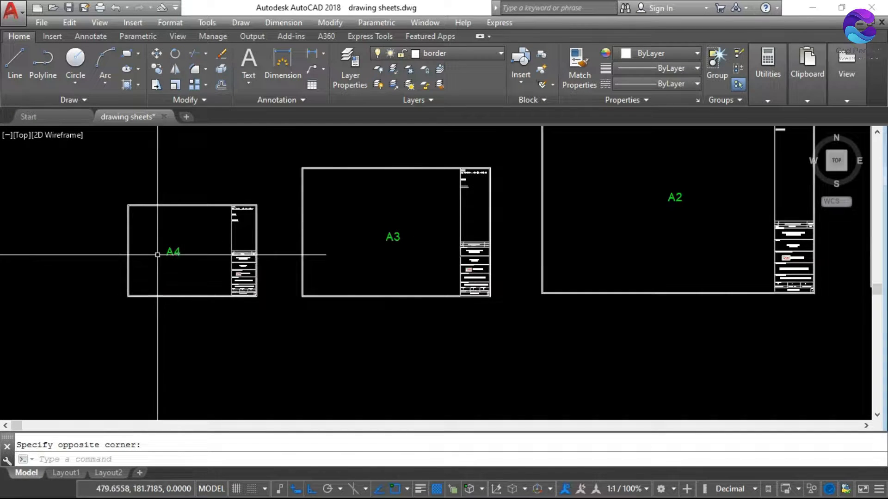
{"action": "scroll", "coordinate": [161, 254], "scroll_direction": "down", "scroll_amount": 2}
{"action": "scroll", "coordinate": [439, 231], "scroll_direction": "down", "scroll_amount": 2}
{"action": "scroll", "coordinate": [508, 233], "scroll_direction": "down", "scroll_amount": 2}
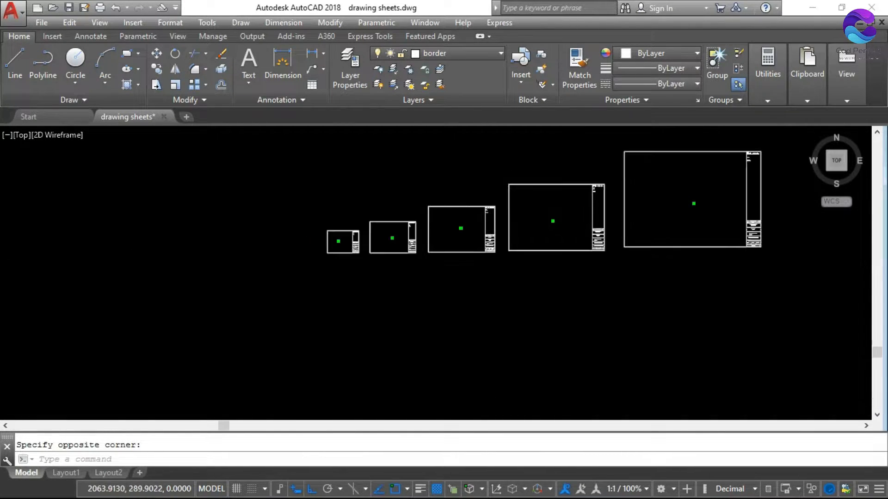
{"action": "scroll", "coordinate": [724, 206], "scroll_direction": "up", "scroll_amount": 2}
{"action": "scroll", "coordinate": [629, 238], "scroll_direction": "down", "scroll_amount": 2}
{"action": "scroll", "coordinate": [268, 252], "scroll_direction": "up", "scroll_amount": 2}
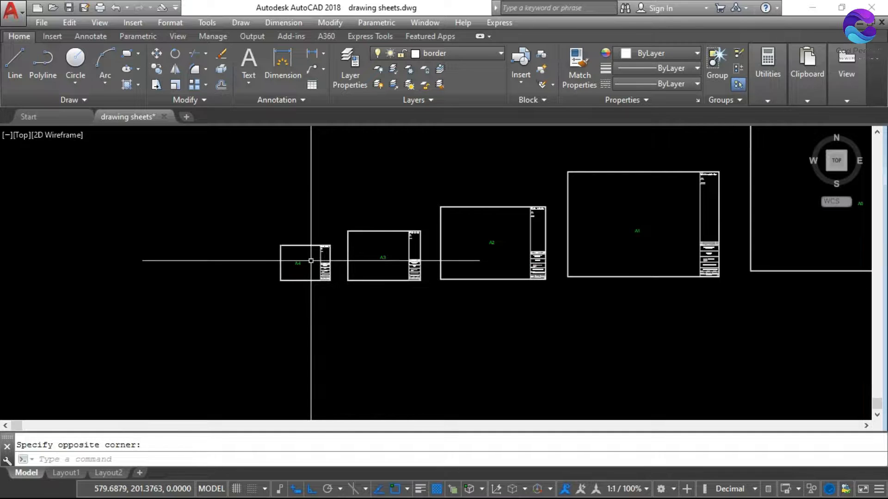
{"action": "scroll", "coordinate": [293, 254], "scroll_direction": "down", "scroll_amount": 2}
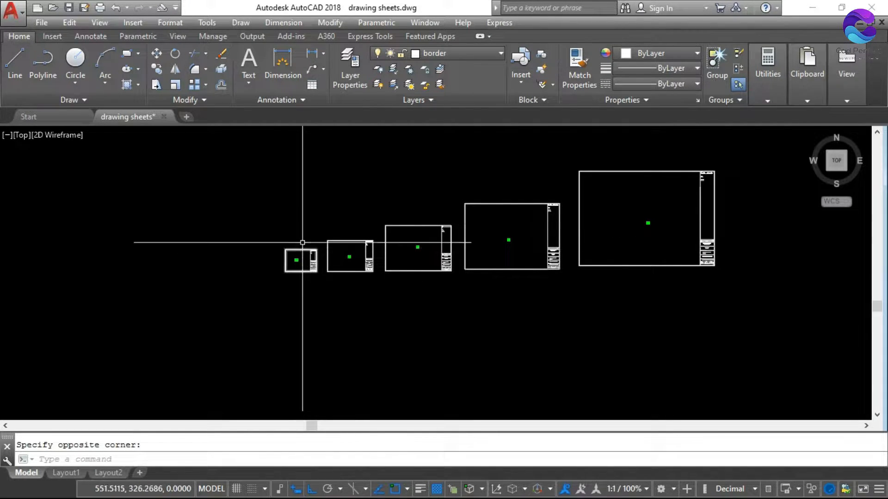
{"action": "scroll", "coordinate": [296, 256], "scroll_direction": "up", "scroll_amount": 2}
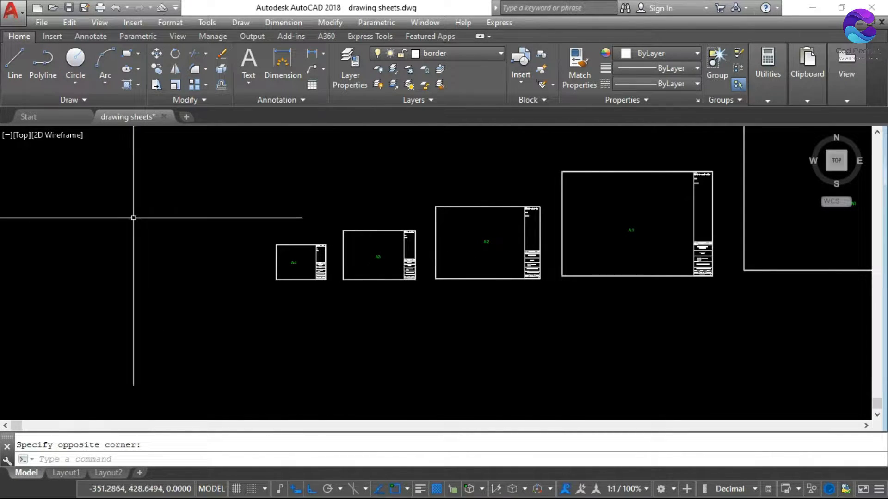
{"action": "left_click", "coordinate": [137, 21]}
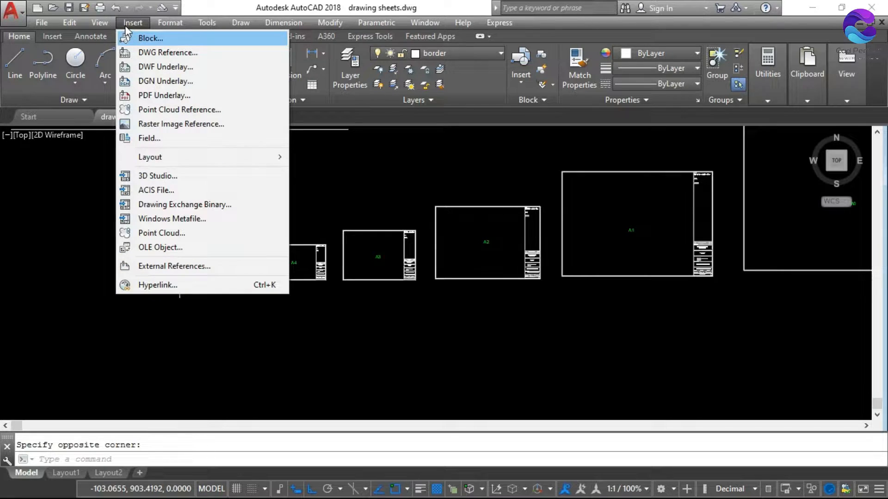
{"action": "left_click", "coordinate": [286, 330]}
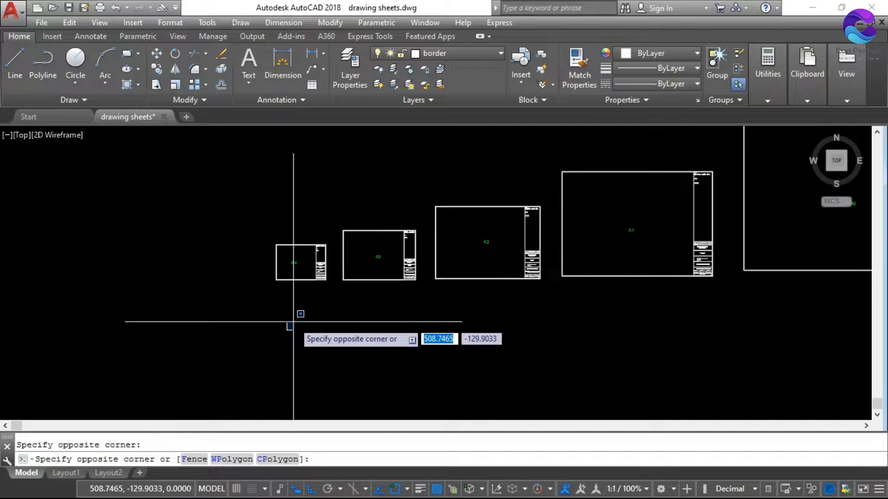
{"action": "left_click", "coordinate": [339, 287]}
{"action": "scroll", "coordinate": [339, 287], "scroll_direction": "down", "scroll_amount": 2}
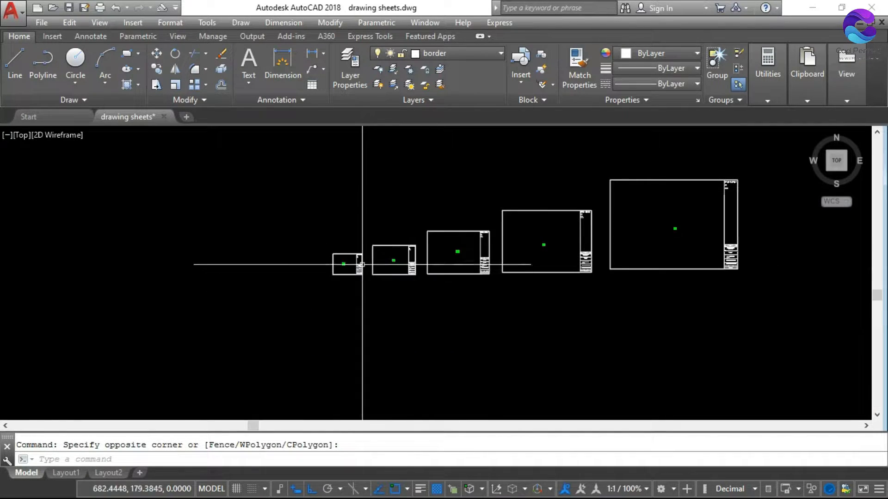
{"action": "scroll", "coordinate": [361, 264], "scroll_direction": "up", "scroll_amount": 3}
{"action": "scroll", "coordinate": [331, 266], "scroll_direction": "up", "scroll_amount": 2}
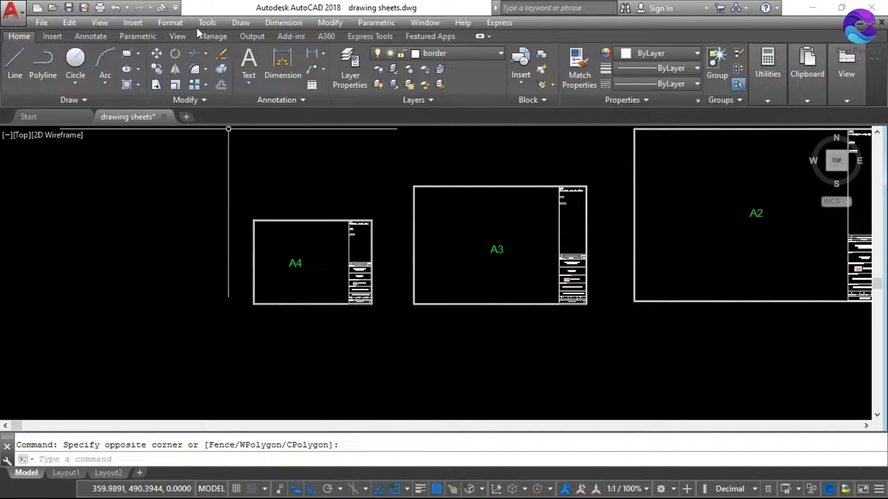
{"action": "left_click", "coordinate": [208, 22]}
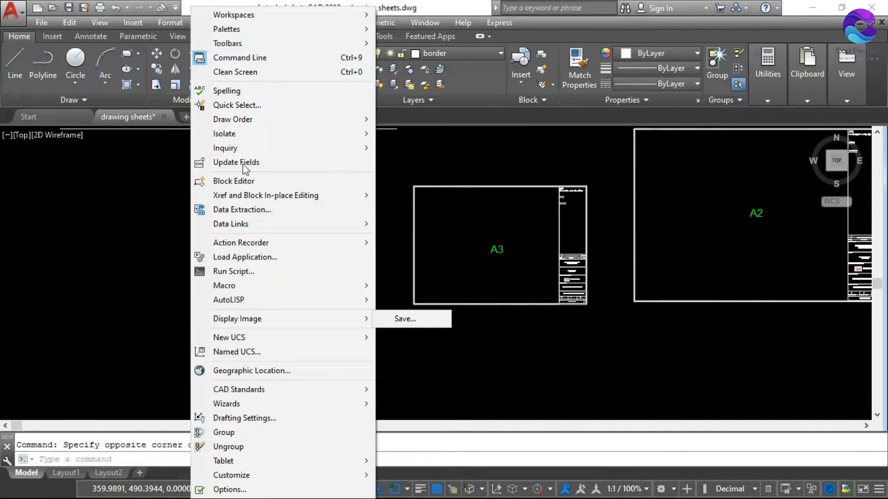
{"action": "left_click", "coordinate": [140, 213]}
{"action": "left_click", "coordinate": [157, 195]}
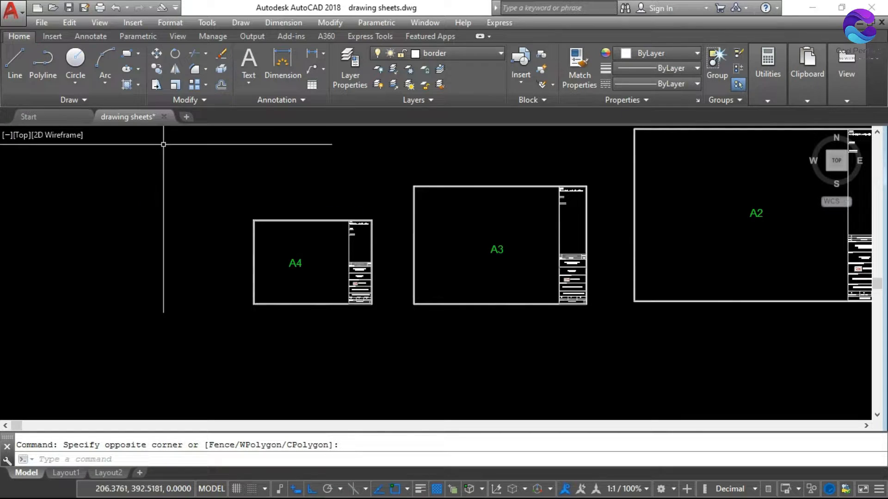
Check the drawing's unit settings, including the units used to scale inserted content, and accept them
{"action": "left_click", "coordinate": [171, 24]}
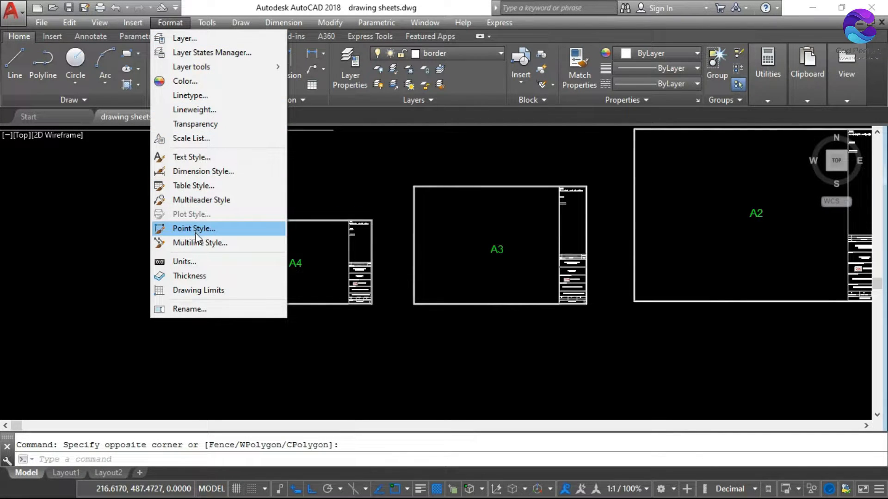
{"action": "left_click", "coordinate": [183, 262]}
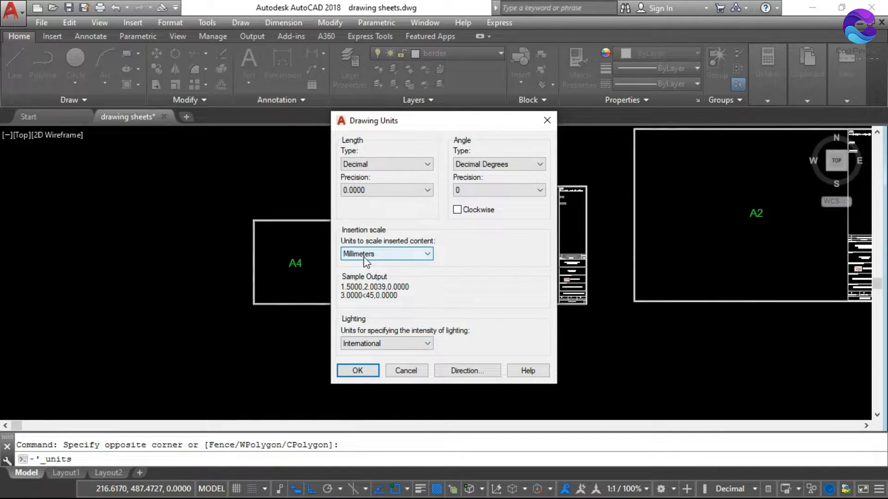
{"action": "left_click", "coordinate": [357, 370]}
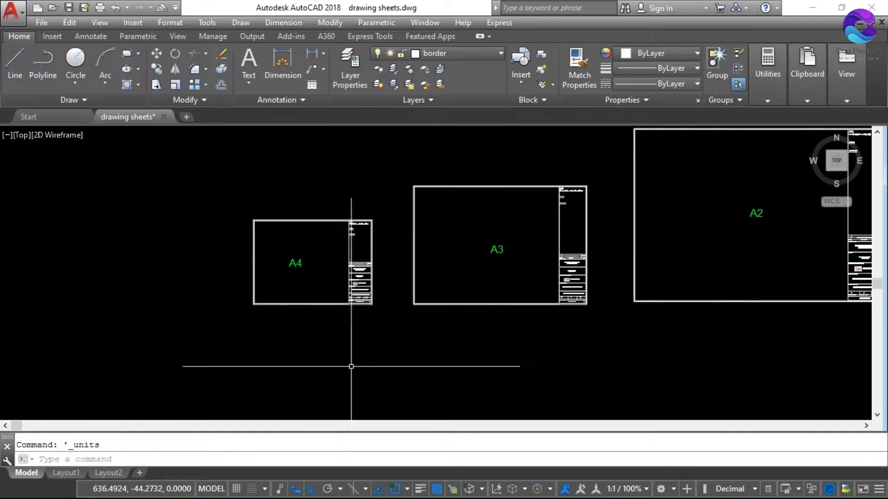
{"action": "scroll", "coordinate": [290, 268], "scroll_direction": "up", "scroll_amount": 4}
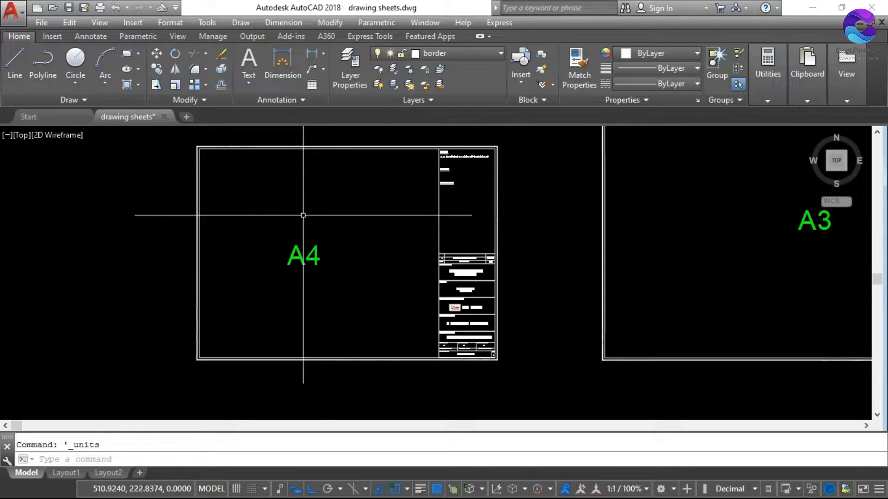
{"action": "scroll", "coordinate": [226, 213], "scroll_direction": "down", "scroll_amount": 5}
{"action": "scroll", "coordinate": [189, 205], "scroll_direction": "up", "scroll_amount": 6}
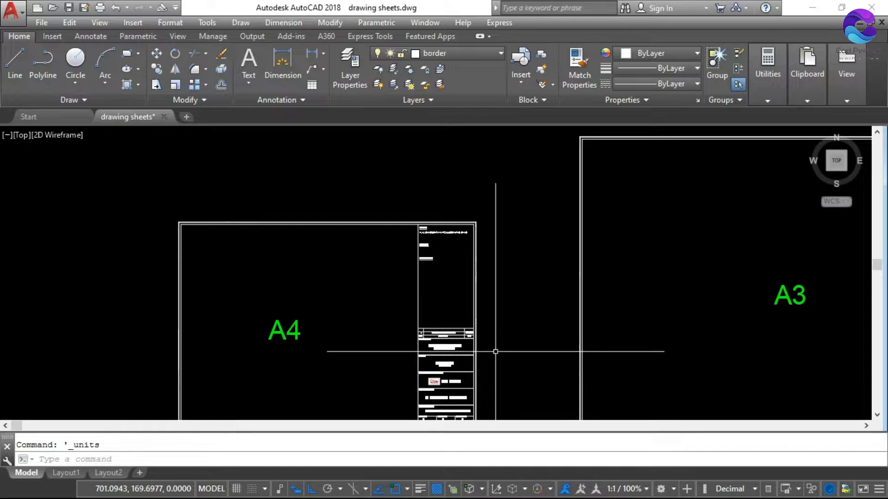
{"action": "key", "text": "Escape"}
{"action": "scroll", "coordinate": [252, 218], "scroll_direction": "down", "scroll_amount": 2}
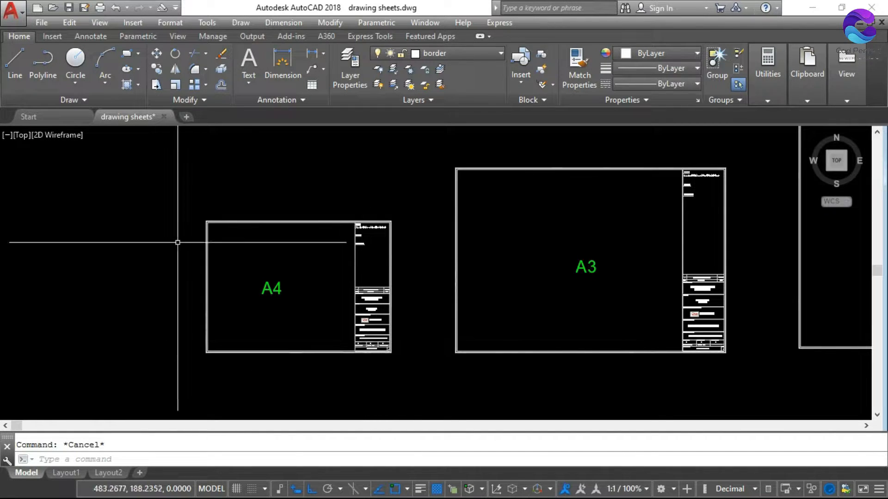
Start Write Block (WBLOCK) and browse to the "drawing sheet" folder on the Desktop as the block file's destination
{"action": "type", "text": "WBLOc"}
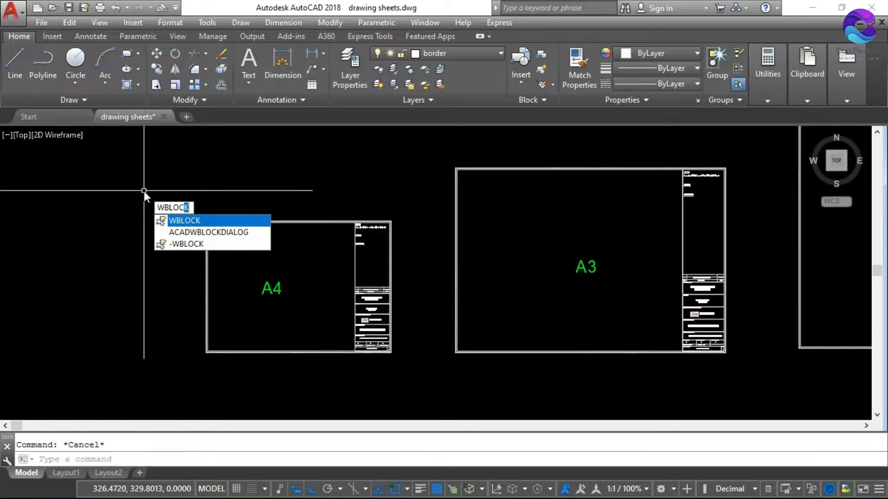
{"action": "left_click", "coordinate": [184, 222]}
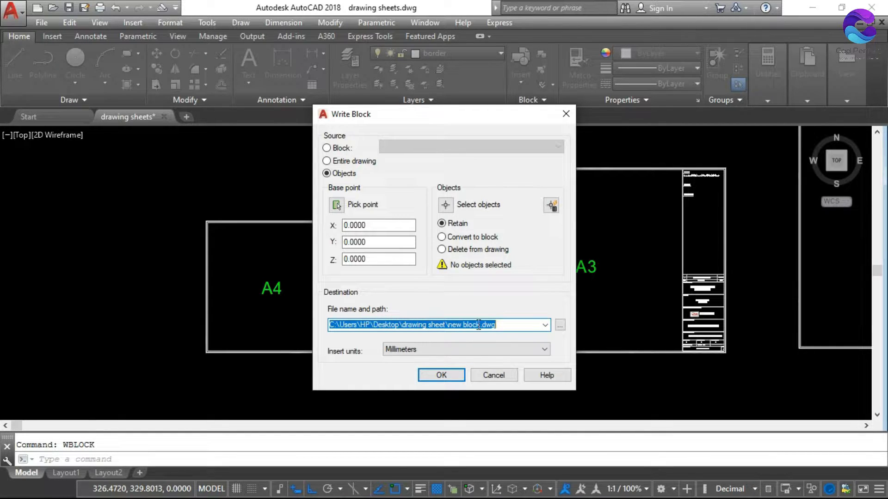
{"action": "left_click", "coordinate": [560, 325]}
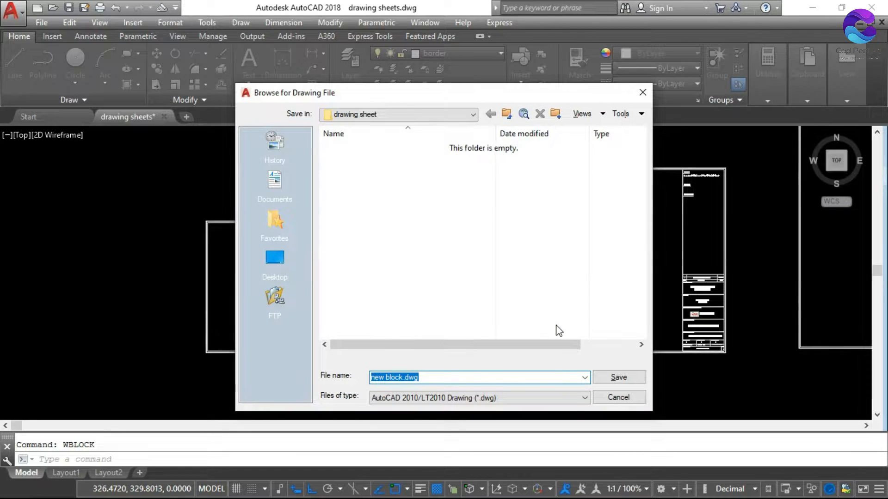
{"action": "left_click", "coordinate": [280, 263]}
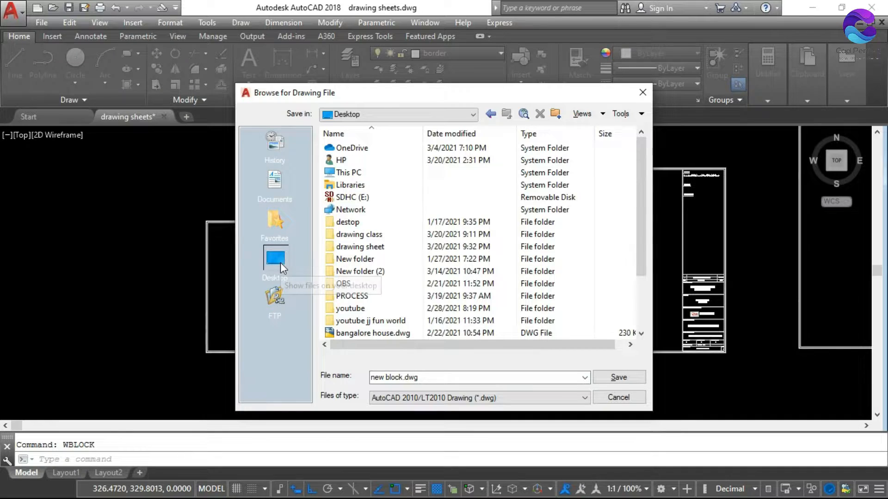
{"action": "left_click", "coordinate": [364, 250]}
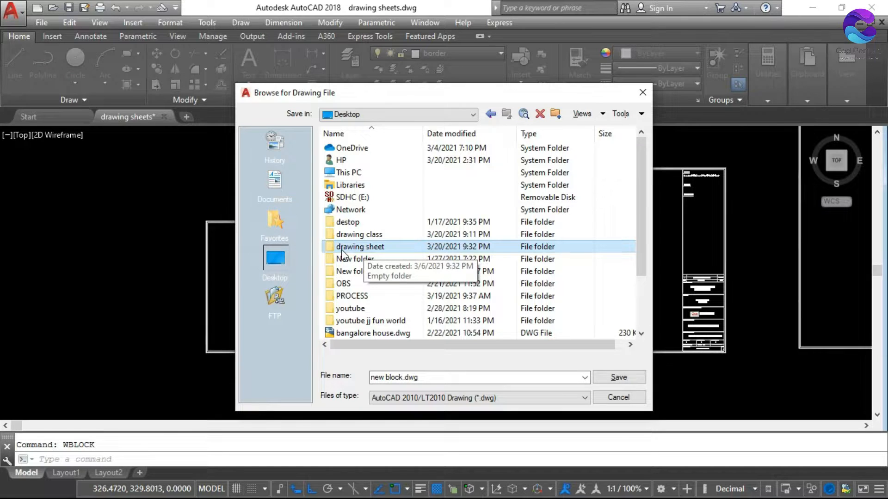
{"action": "left_click", "coordinate": [342, 248]}
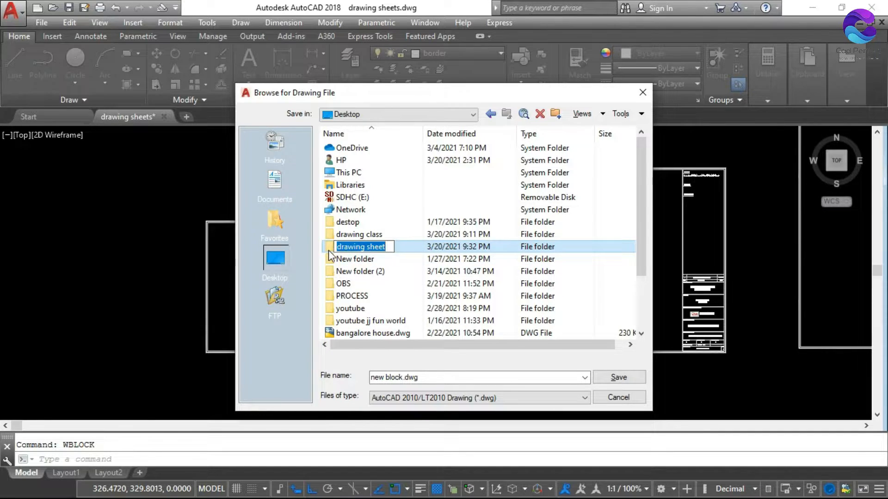
{"action": "key", "text": "Return"}
{"action": "double_click", "coordinate": [332, 249]}
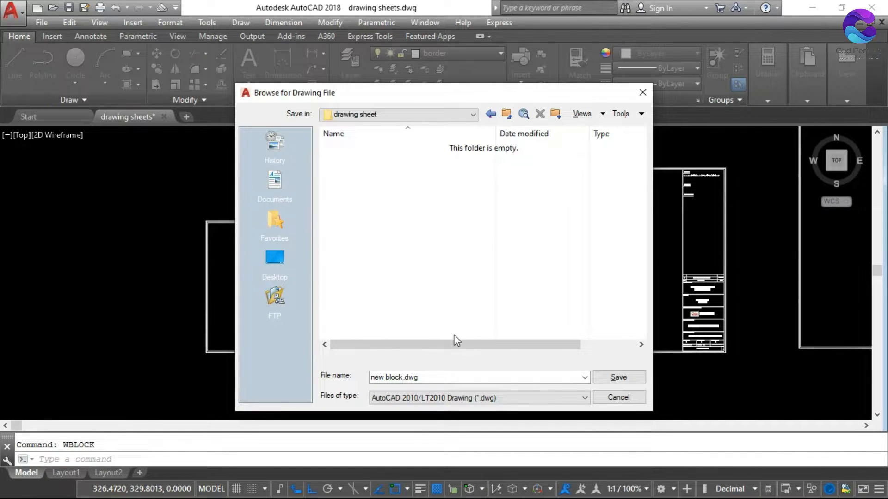
Name the block file a4 and save that destination in the "drawing sheet" folder
{"action": "double_click", "coordinate": [428, 377]}
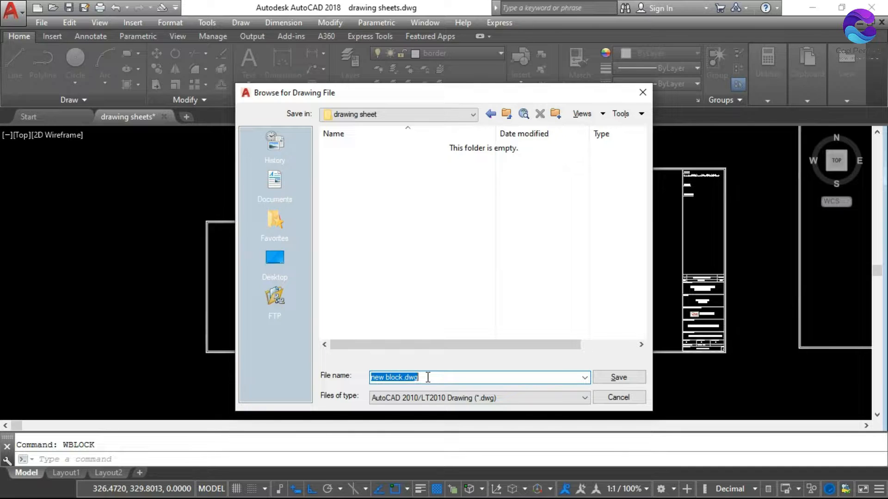
{"action": "type", "text": "a"}
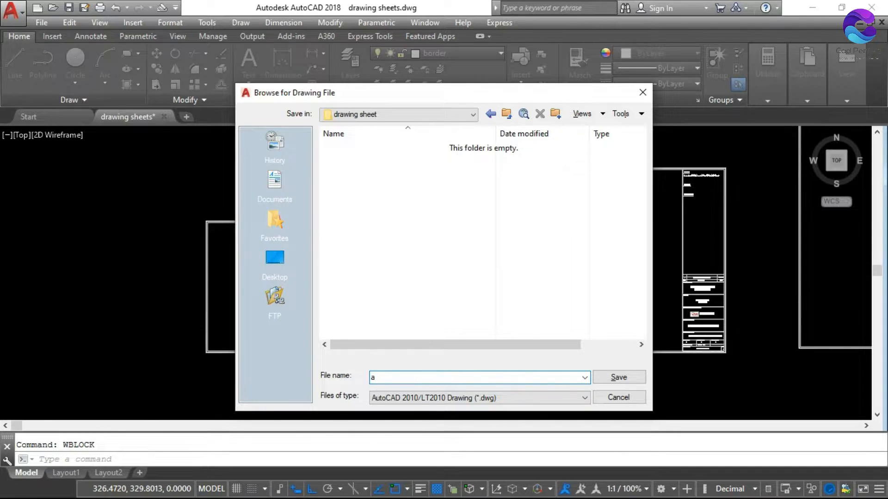
{"action": "type", "text": "4"}
{"action": "left_click", "coordinate": [631, 379]}
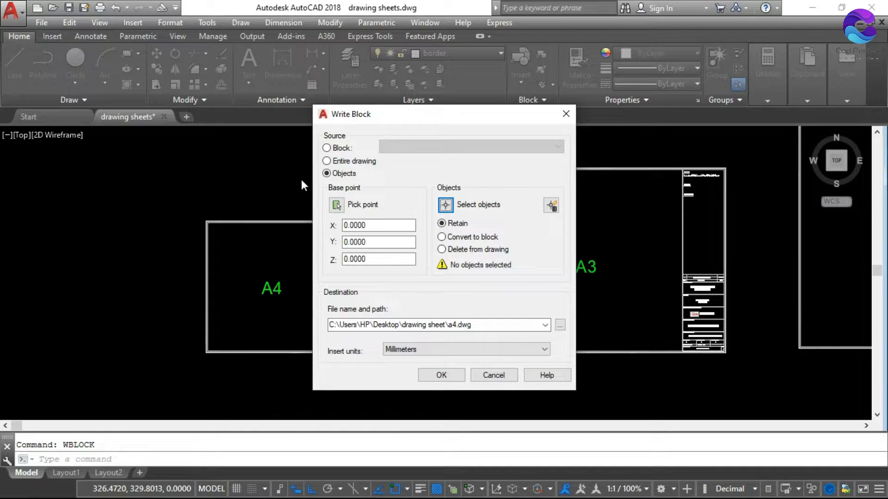
Pick the lower-left outer corner of the A4 sheet's border as the block's insertion base point
{"action": "left_click", "coordinate": [338, 205]}
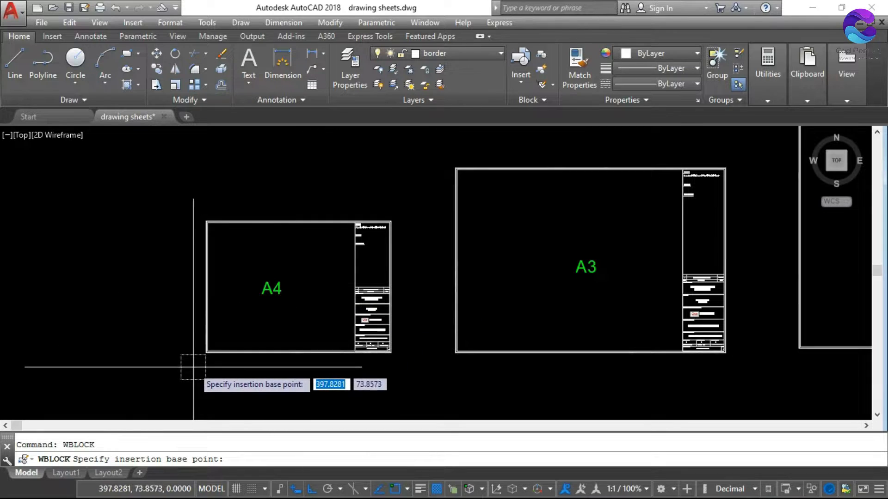
{"action": "scroll", "coordinate": [190, 363], "scroll_direction": "up", "scroll_amount": 5}
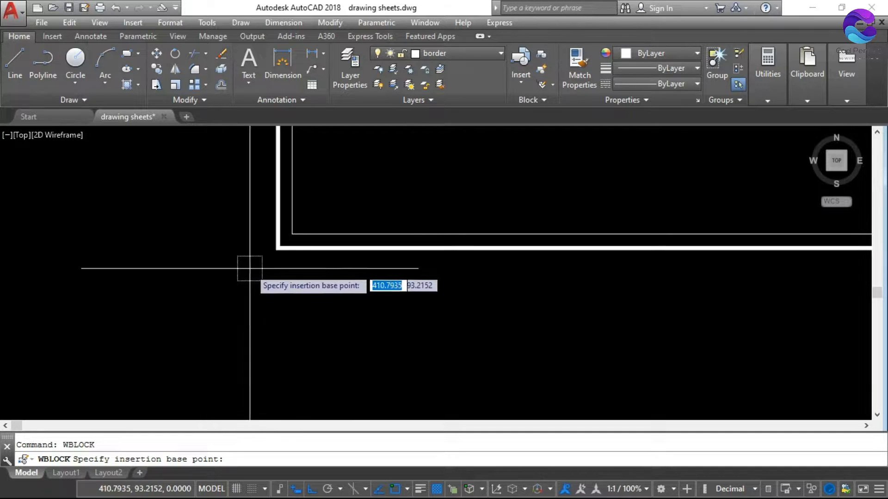
{"action": "left_click", "coordinate": [279, 248]}
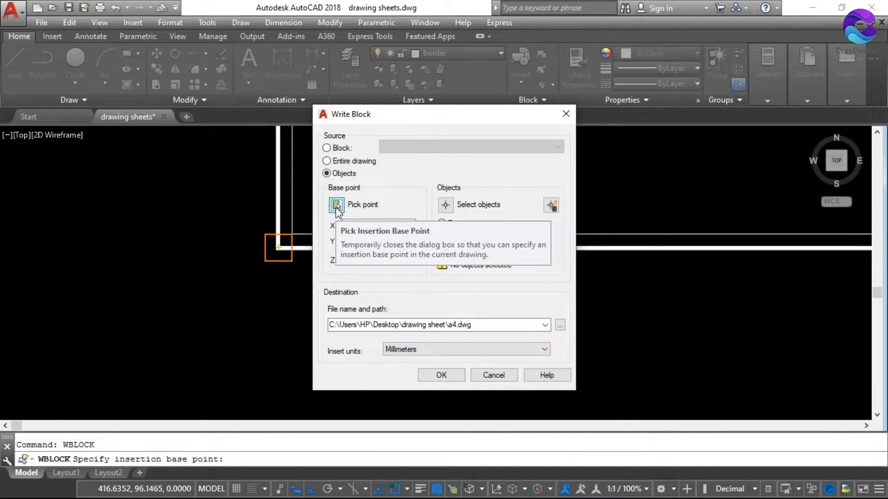
Select the entire A4 sheet with its title block as the block objects and write the a4 file in millimeters, retaining the originals
{"action": "left_click", "coordinate": [445, 206]}
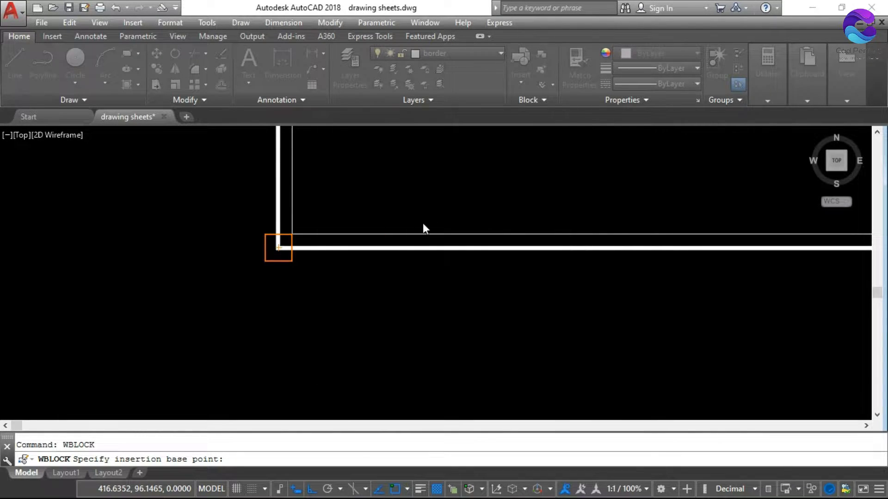
{"action": "scroll", "coordinate": [283, 317], "scroll_direction": "down", "scroll_amount": 3}
{"action": "scroll", "coordinate": [280, 307], "scroll_direction": "down", "scroll_amount": 3}
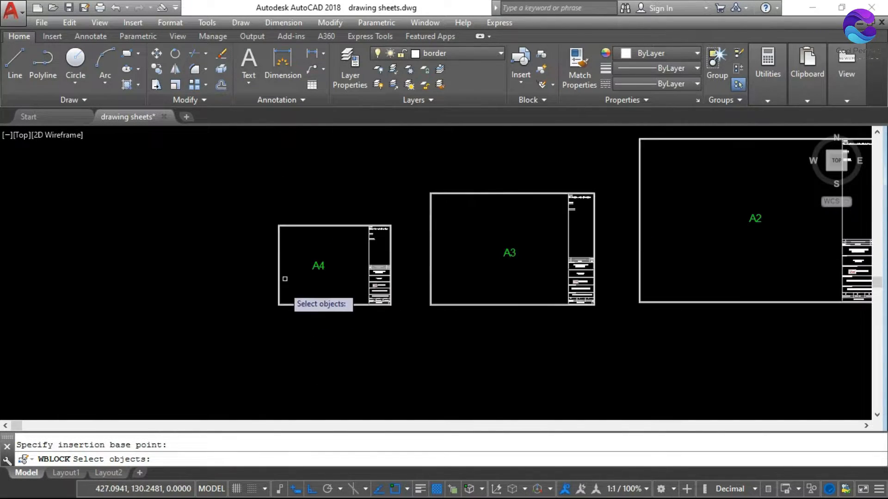
{"action": "left_click", "coordinate": [268, 210]}
{"action": "left_click", "coordinate": [401, 313]}
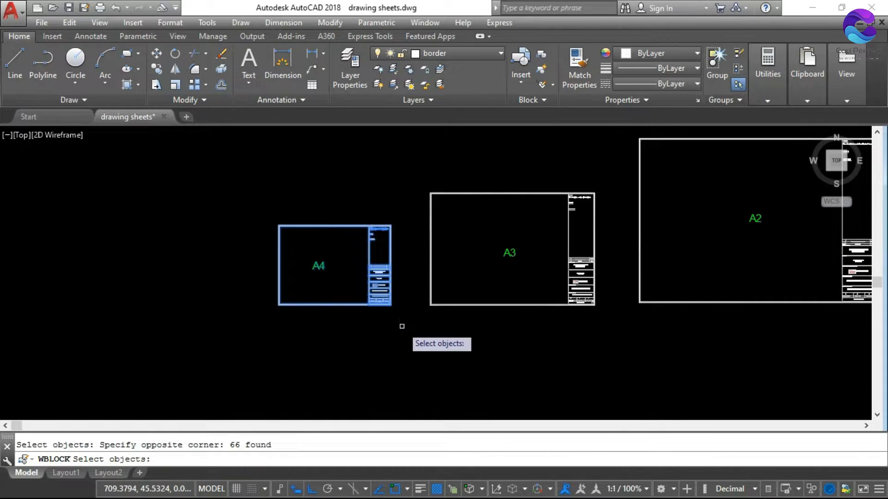
{"action": "key", "text": "Return"}
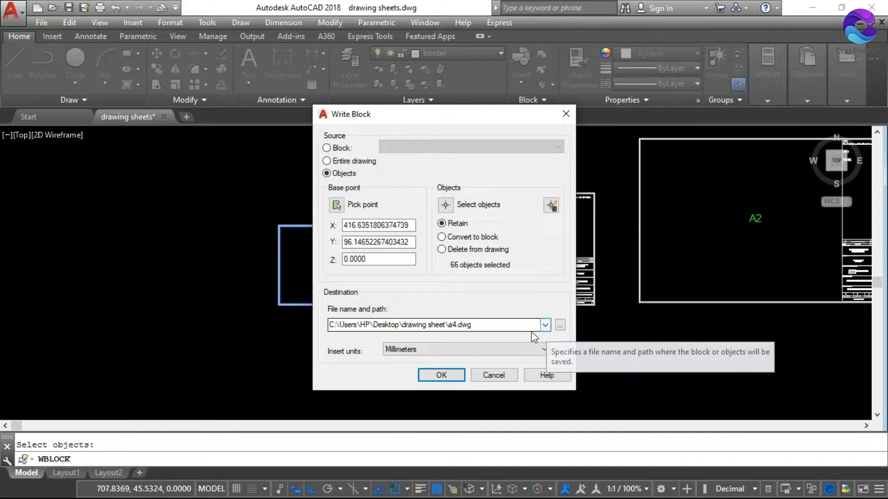
{"action": "left_click", "coordinate": [441, 375]}
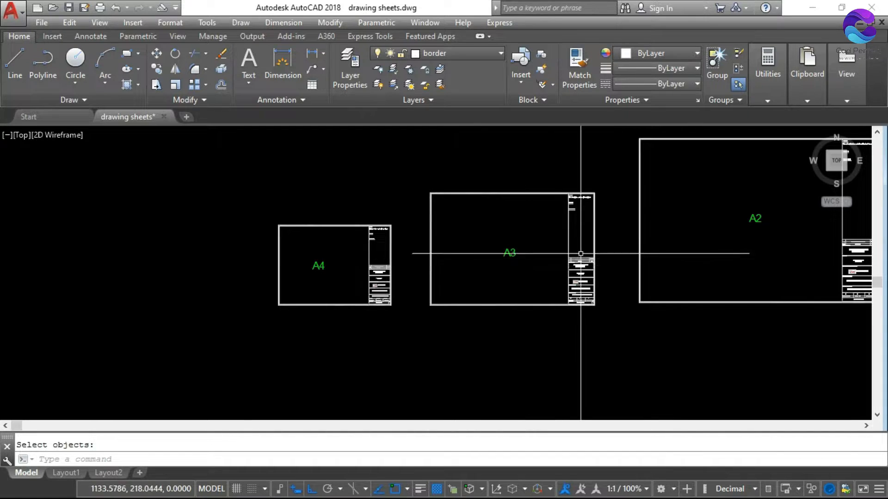
Start Write Block again and set the destination file to a3 in the "drawing sheet" folder
{"action": "scroll", "coordinate": [637, 281], "scroll_direction": "up", "scroll_amount": 2}
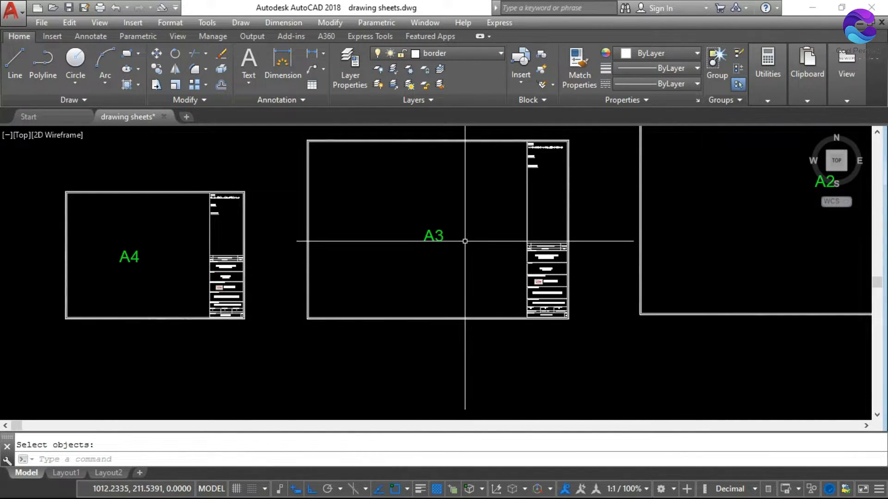
{"action": "type", "text": "w"}
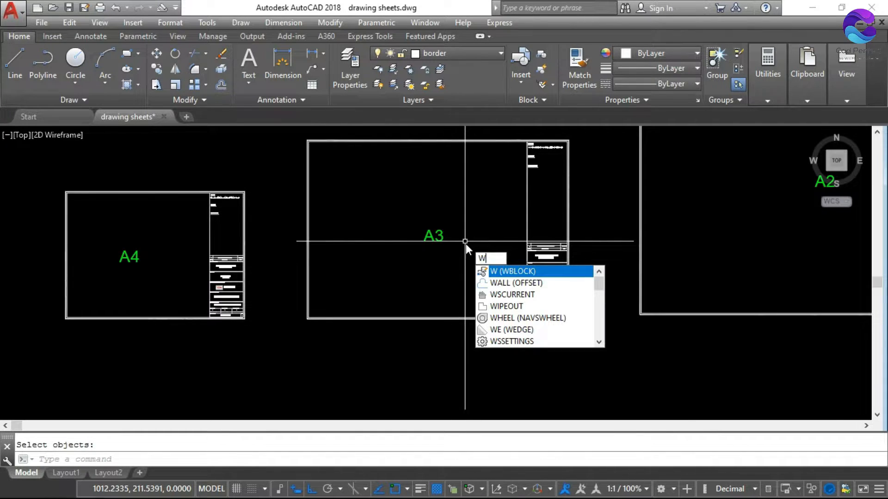
{"action": "left_click", "coordinate": [521, 272]}
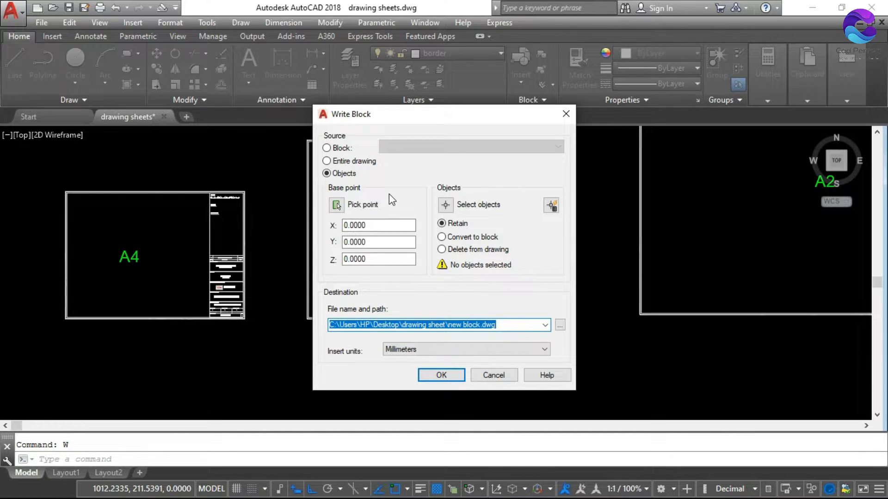
{"action": "left_click", "coordinate": [560, 327]}
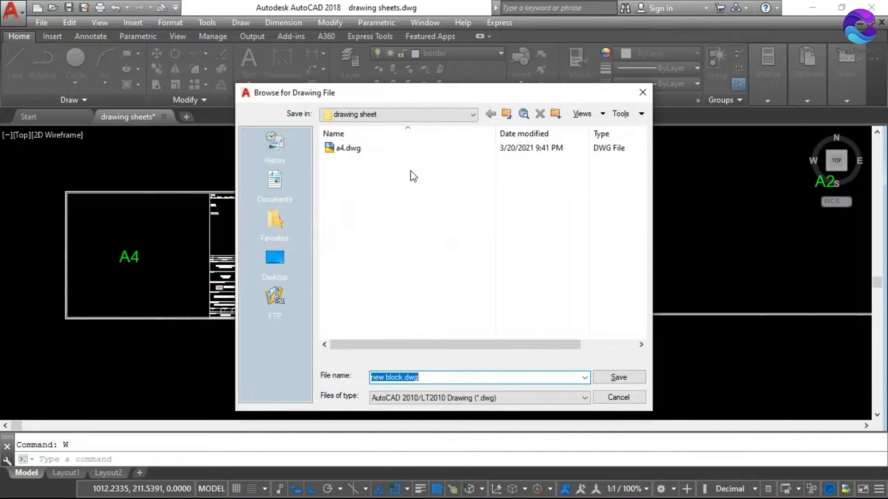
{"action": "left_click", "coordinate": [430, 377]}
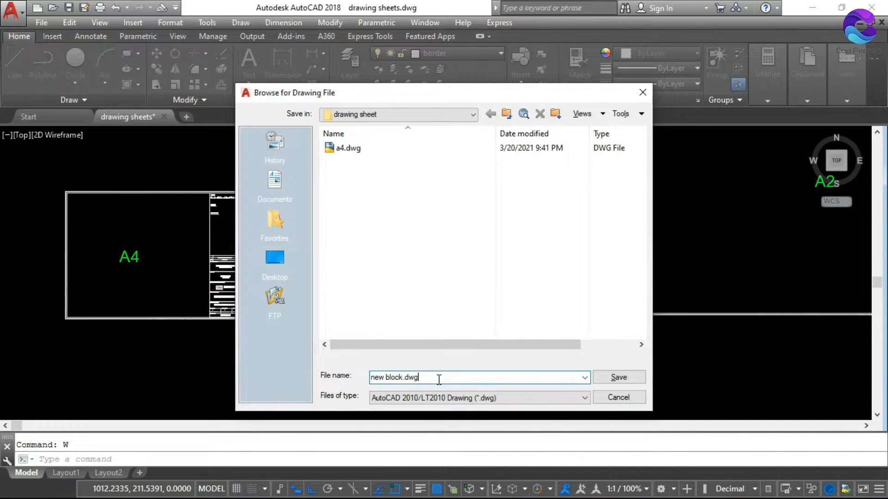
{"action": "left_click_drag", "start_coordinate": [439, 380], "coordinate": [343, 378]}
{"action": "type", "text": "a3"}
{"action": "left_click", "coordinate": [623, 381]}
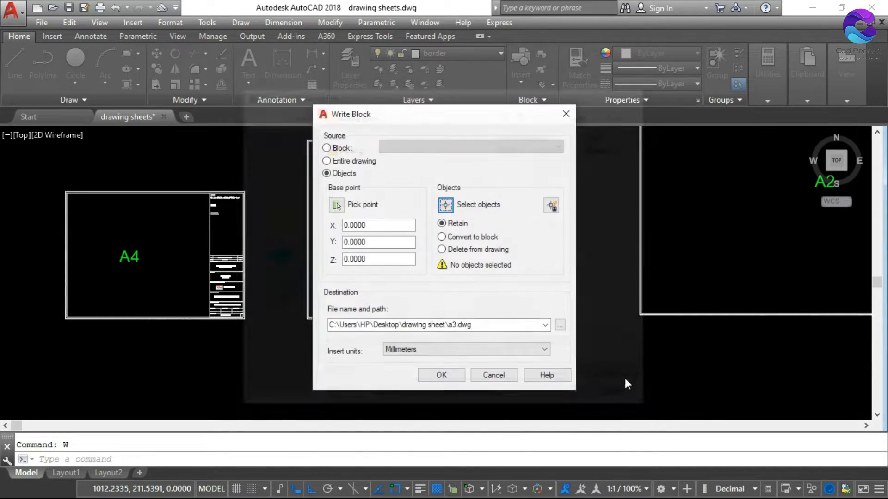
Pick the lower-left outer corner of the A3 sheet's border as the insertion base point
{"action": "left_click", "coordinate": [336, 205]}
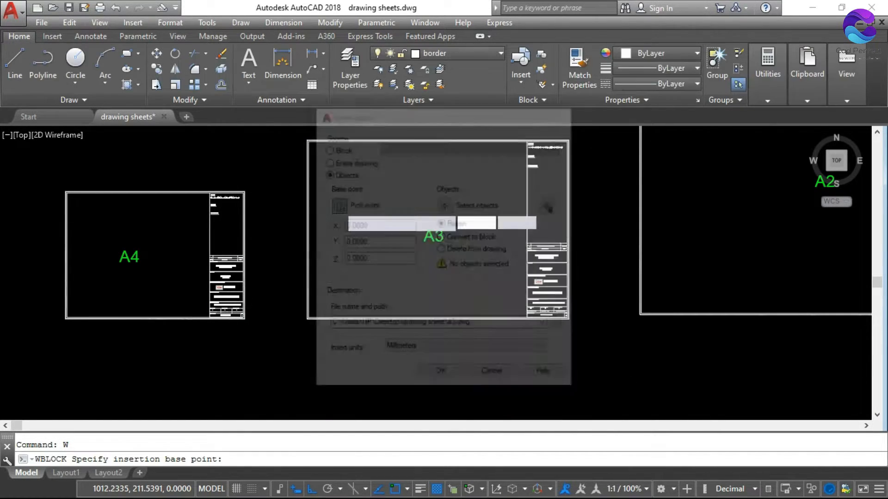
{"action": "scroll", "coordinate": [296, 309], "scroll_direction": "up", "scroll_amount": 5}
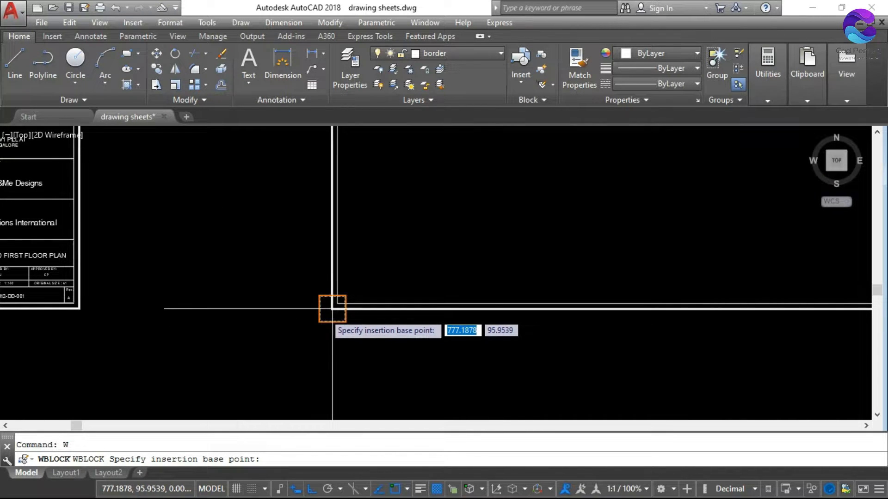
{"action": "left_click", "coordinate": [331, 307]}
Select the entire A3 sheet with its title block as the block objects and write the a3 file in millimeters
{"action": "left_click", "coordinate": [446, 205]}
{"action": "scroll", "coordinate": [368, 302], "scroll_direction": "down", "scroll_amount": 5}
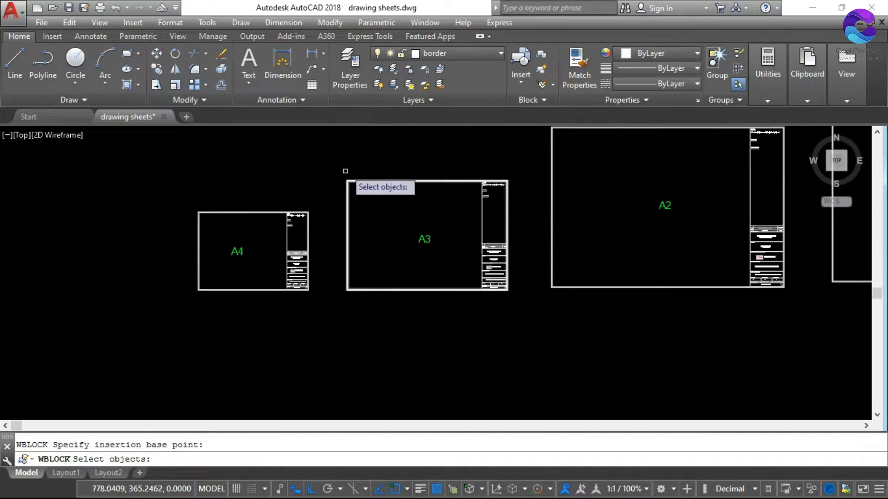
{"action": "left_click", "coordinate": [340, 162]}
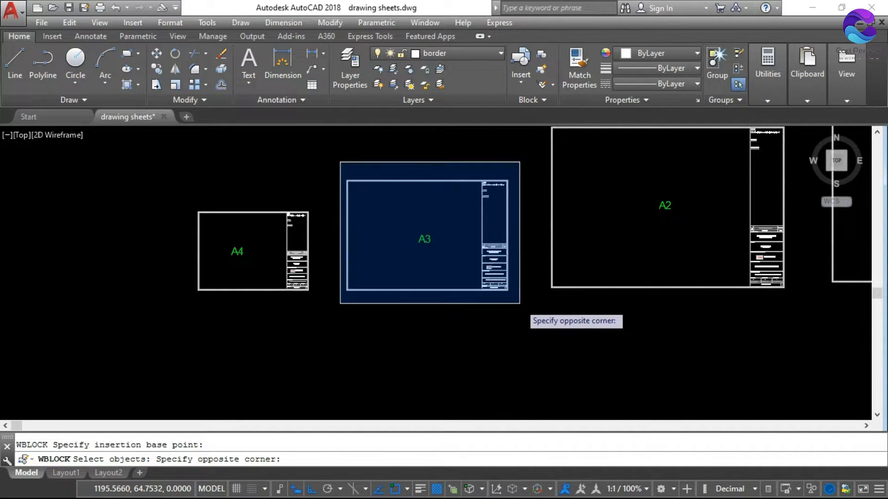
{"action": "left_click", "coordinate": [520, 304]}
{"action": "key", "text": "Return"}
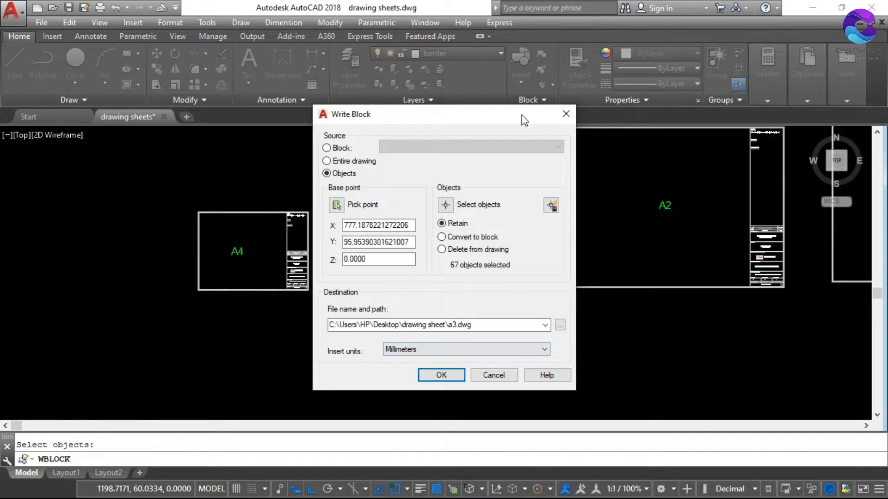
{"action": "left_click", "coordinate": [442, 376]}
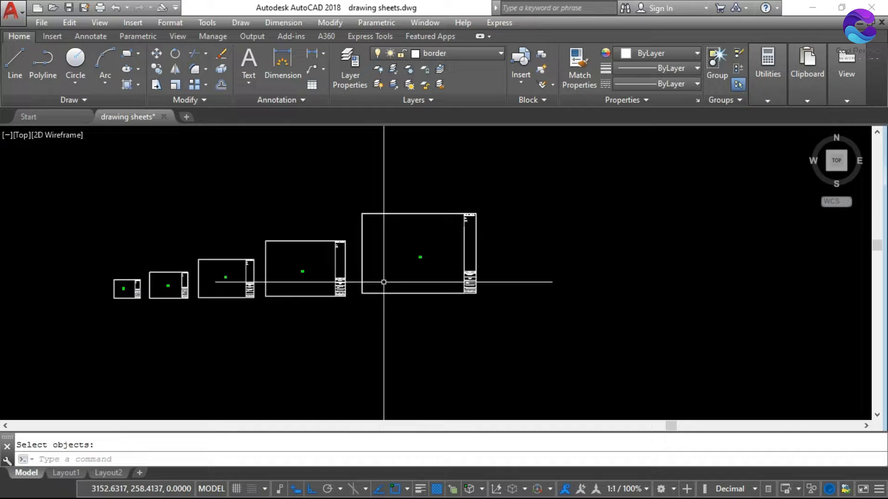
Start the INSERT command and choose a4.dwg from the "drawing sheet" folder as the block to insert
{"action": "scroll", "coordinate": [151, 298], "scroll_direction": "up", "scroll_amount": 5}
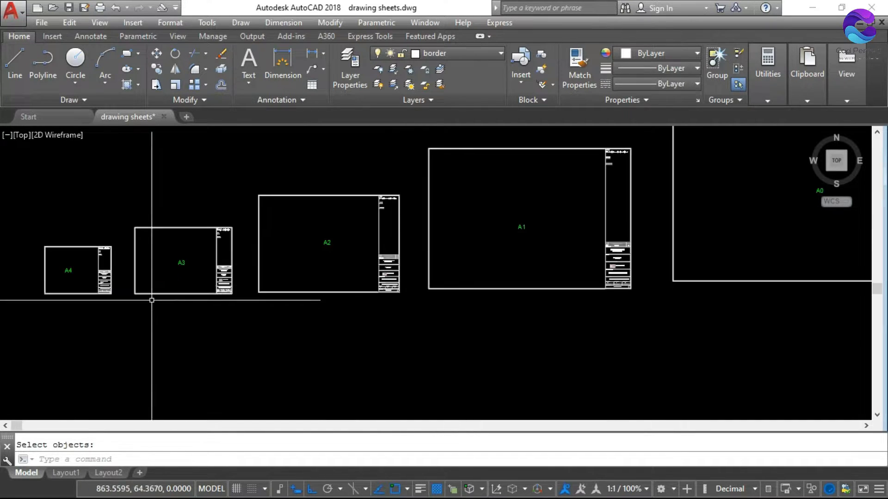
{"action": "scroll", "coordinate": [311, 269], "scroll_direction": "down", "scroll_amount": 6}
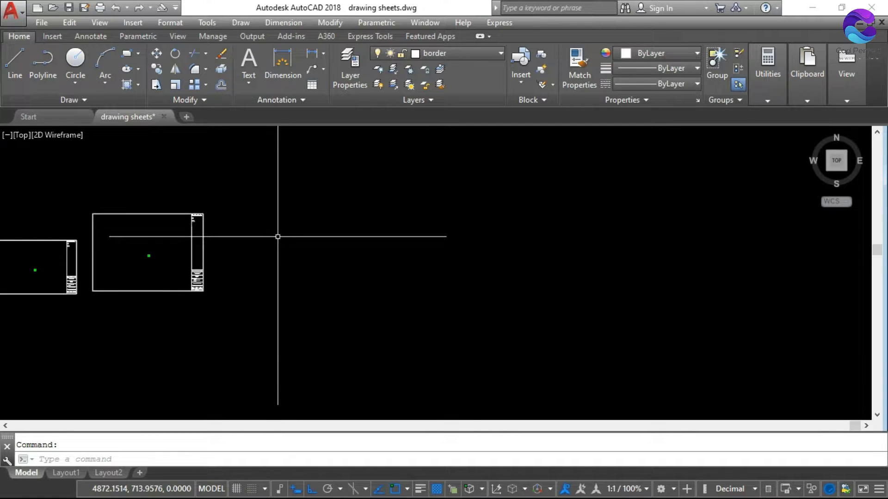
{"action": "left_click", "coordinate": [134, 26]}
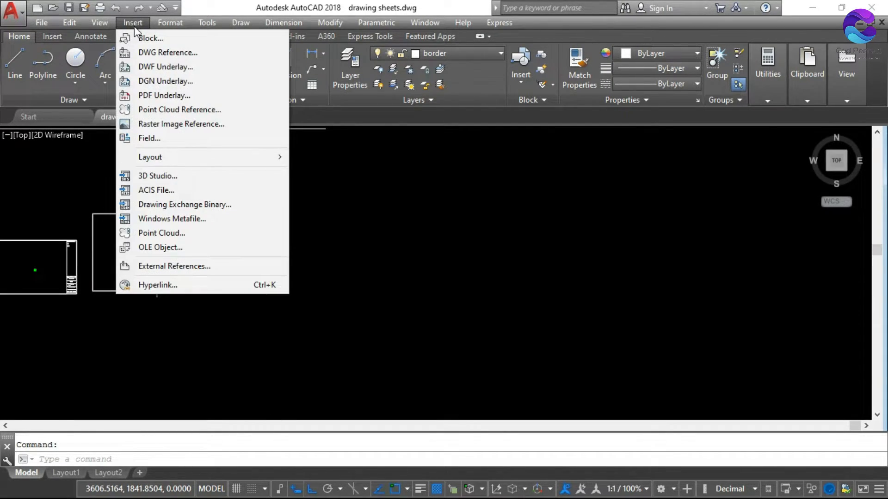
{"action": "left_click", "coordinate": [340, 177]}
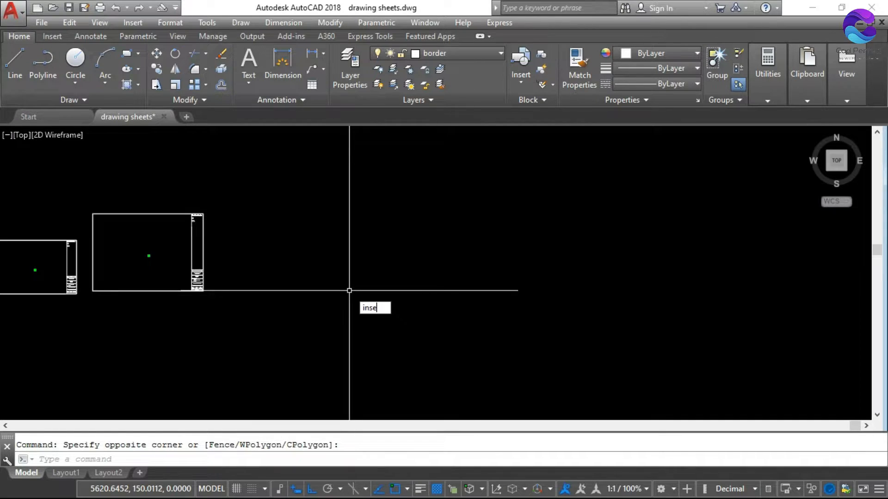
{"action": "type", "text": "inse"}
{"action": "key", "text": "Return"}
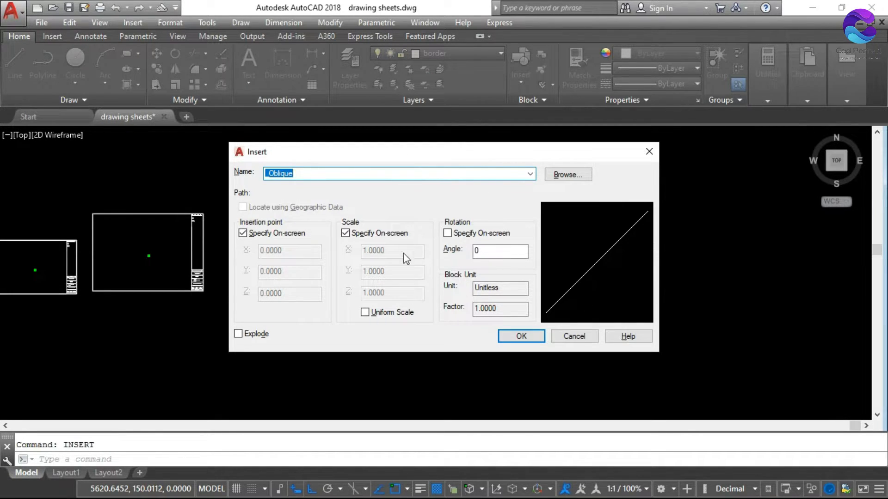
{"action": "left_click", "coordinate": [567, 176]}
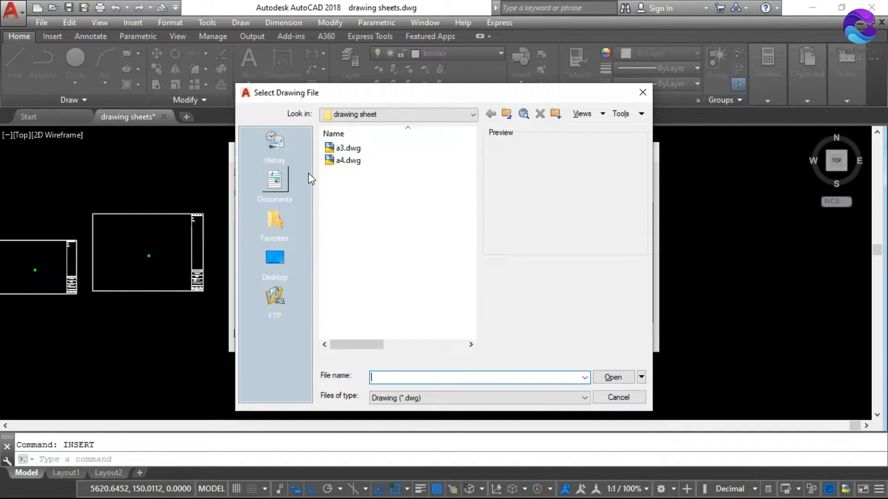
{"action": "left_click", "coordinate": [349, 161]}
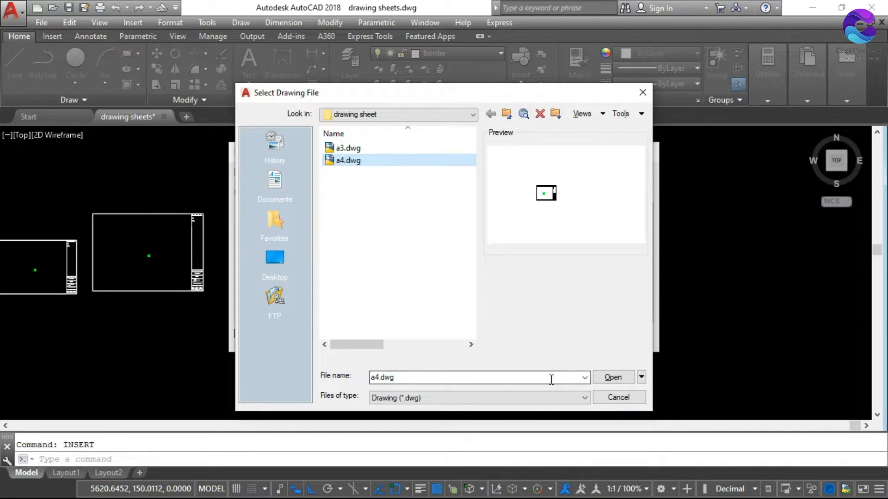
{"action": "left_click", "coordinate": [624, 381]}
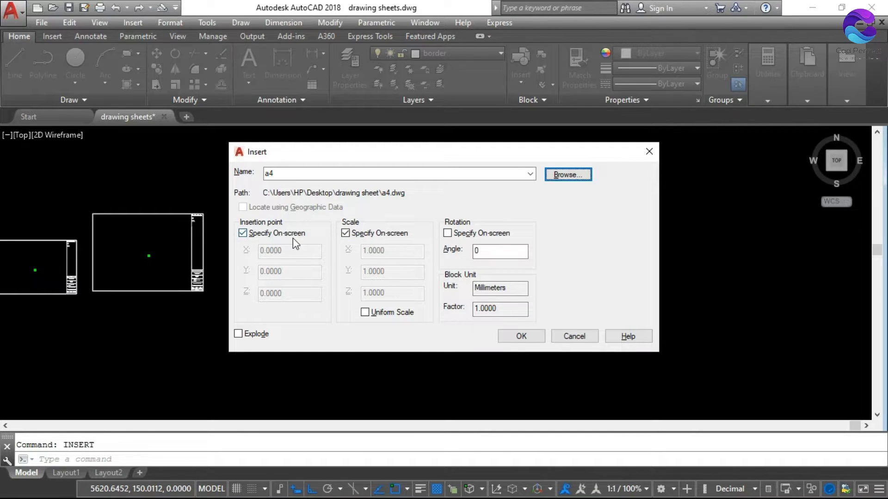
Insert the a4 block at an on-screen point to the right of the A0 sheet, using a scale factor of 1 in X and Y
{"action": "left_click", "coordinate": [243, 235]}
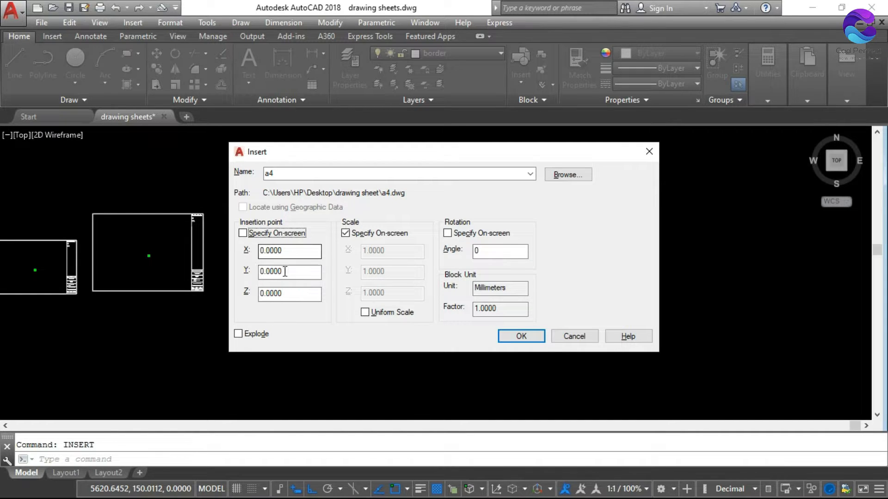
{"action": "left_click", "coordinate": [242, 233]}
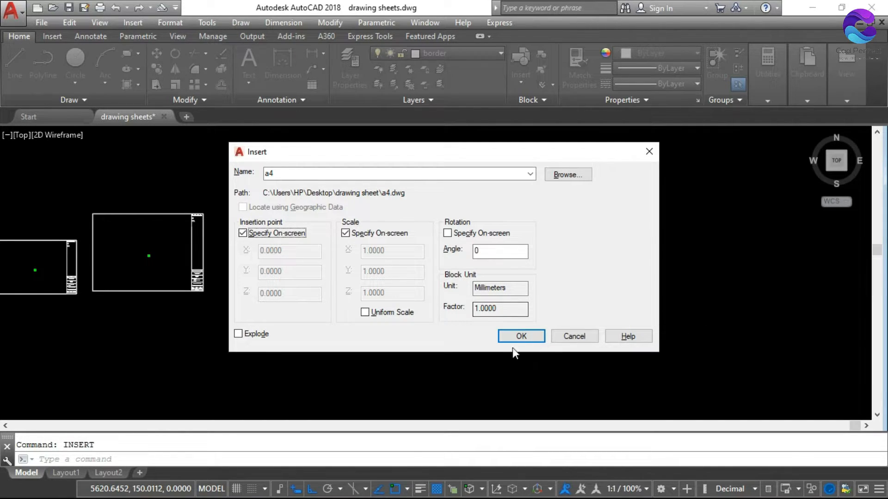
{"action": "left_click", "coordinate": [517, 337]}
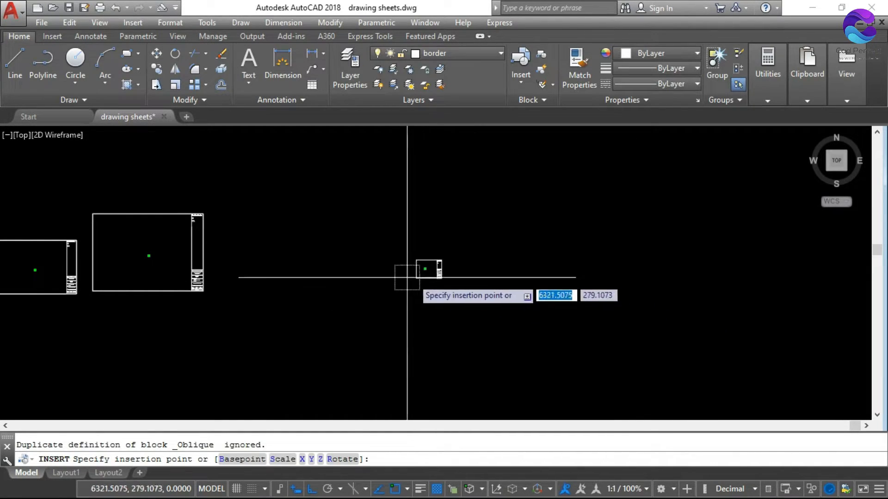
{"action": "scroll", "coordinate": [472, 268], "scroll_direction": "down", "scroll_amount": 4}
{"action": "scroll", "coordinate": [225, 287], "scroll_direction": "up", "scroll_amount": 2}
{"action": "scroll", "coordinate": [224, 288], "scroll_direction": "up", "scroll_amount": 4}
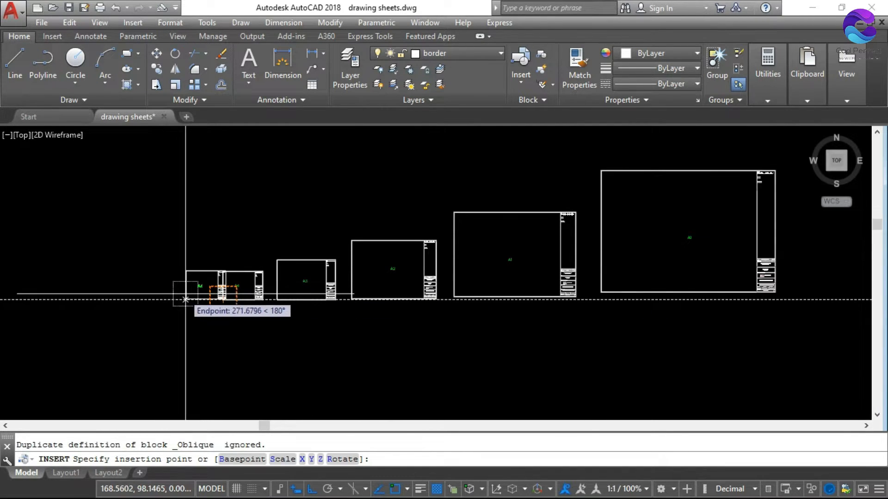
{"action": "scroll", "coordinate": [148, 273], "scroll_direction": "down", "scroll_amount": 2}
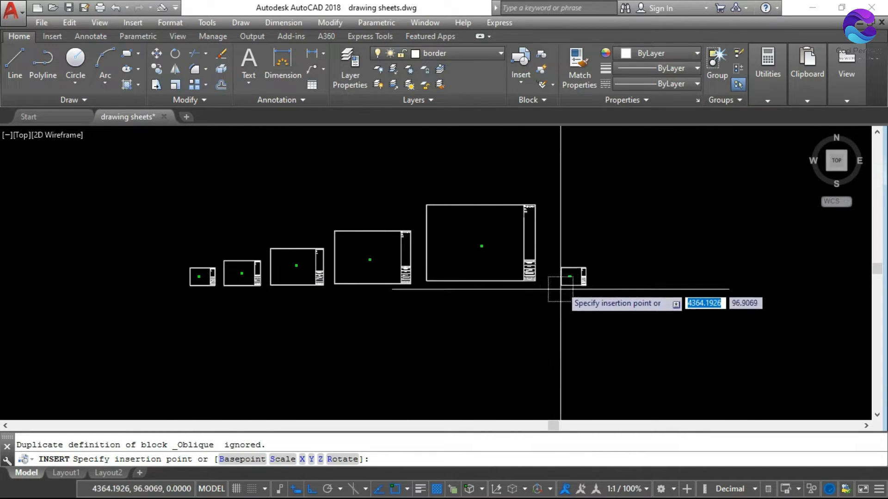
{"action": "scroll", "coordinate": [597, 272], "scroll_direction": "up", "scroll_amount": 2}
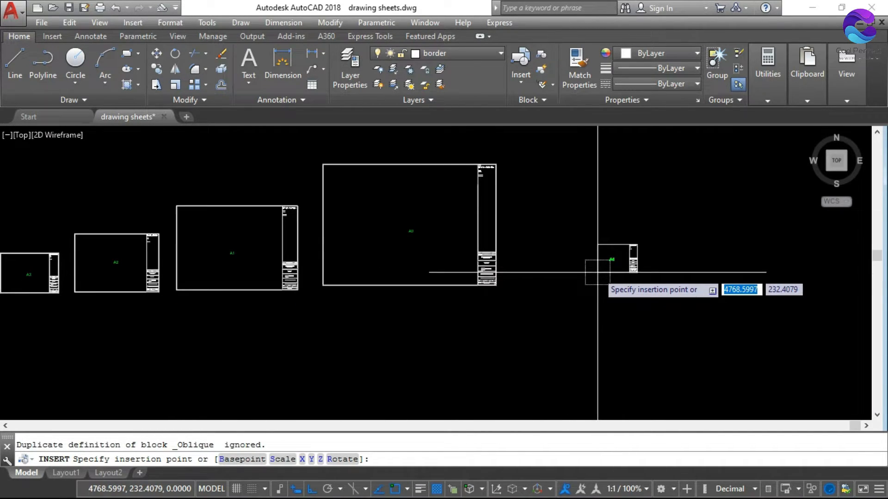
{"action": "left_click", "coordinate": [597, 272]}
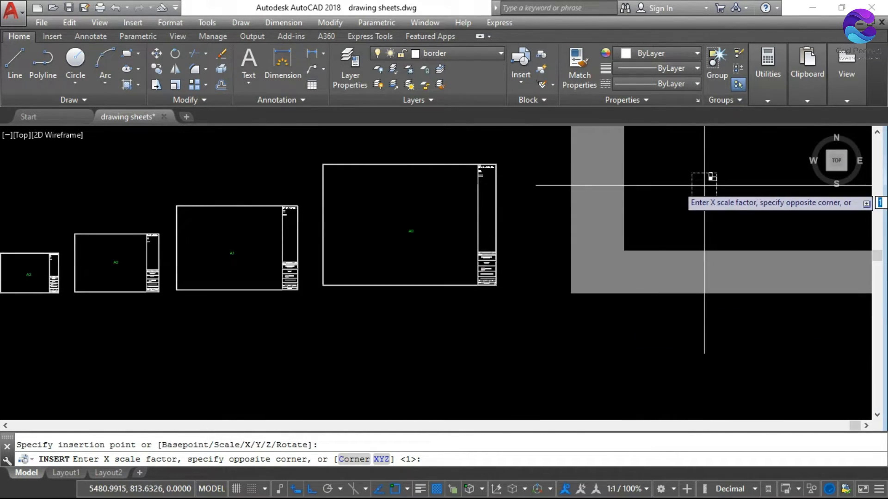
{"action": "key", "text": "Return"}
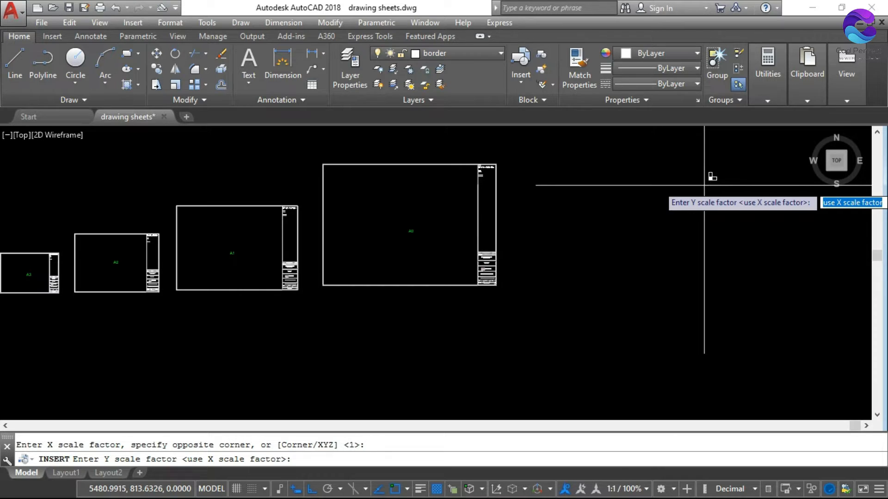
{"action": "key", "text": "Return"}
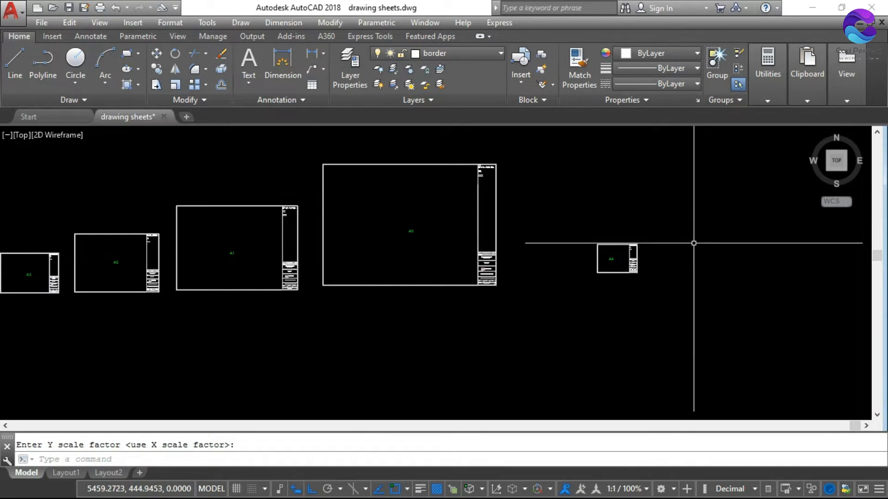
Start the INSERT command again and choose a3.dwg from the "drawing sheet" folder as the block to insert
{"action": "scroll", "coordinate": [621, 258], "scroll_direction": "up", "scroll_amount": 6}
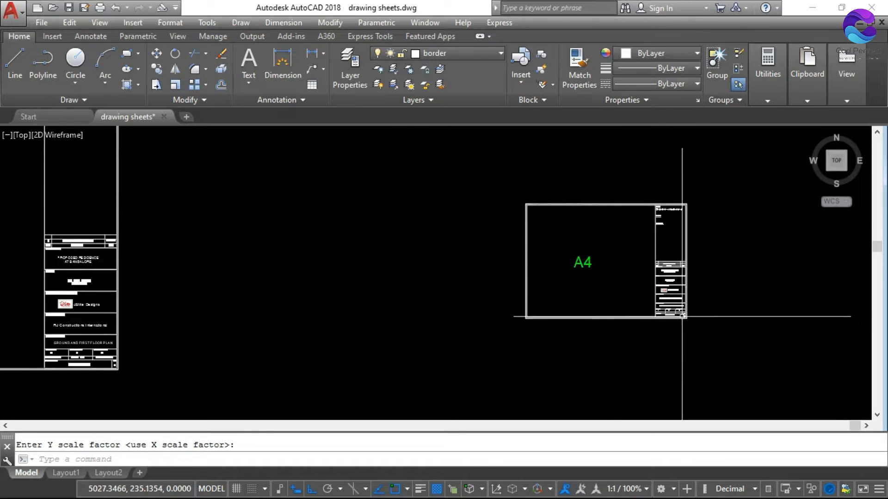
{"action": "scroll", "coordinate": [687, 297], "scroll_direction": "up", "scroll_amount": 2}
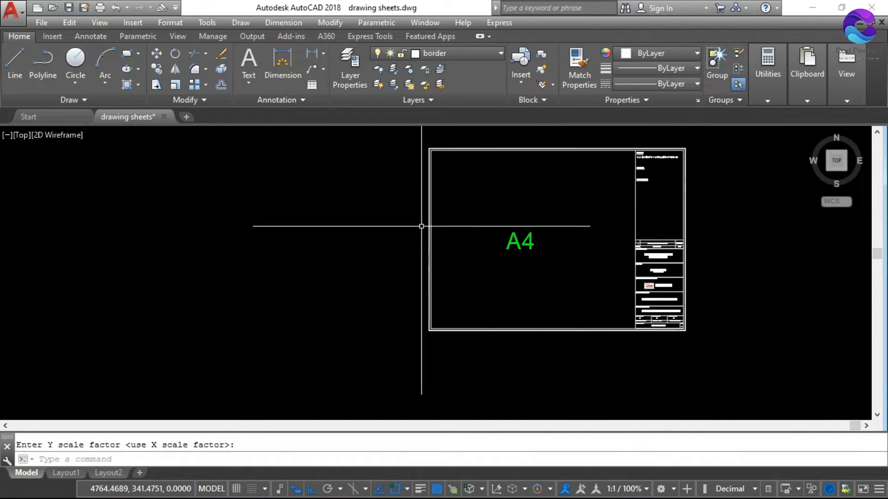
{"action": "scroll", "coordinate": [416, 228], "scroll_direction": "down", "scroll_amount": 4}
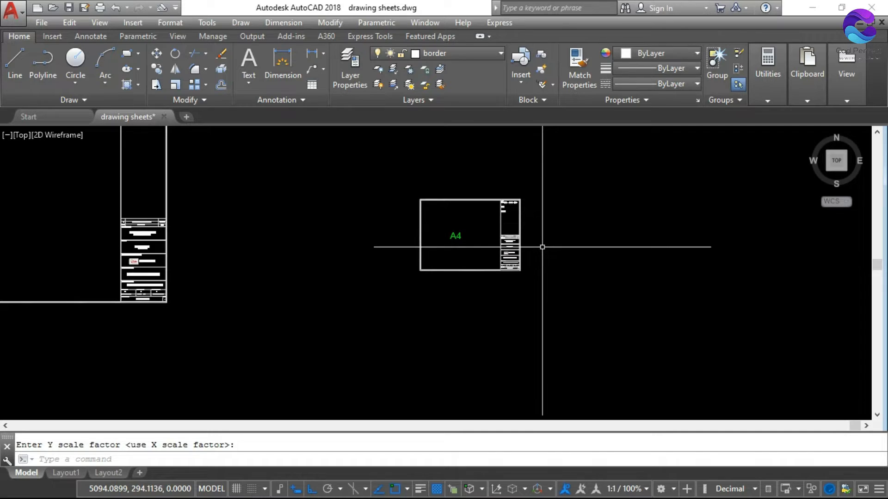
{"action": "scroll", "coordinate": [523, 240], "scroll_direction": "up", "scroll_amount": 2}
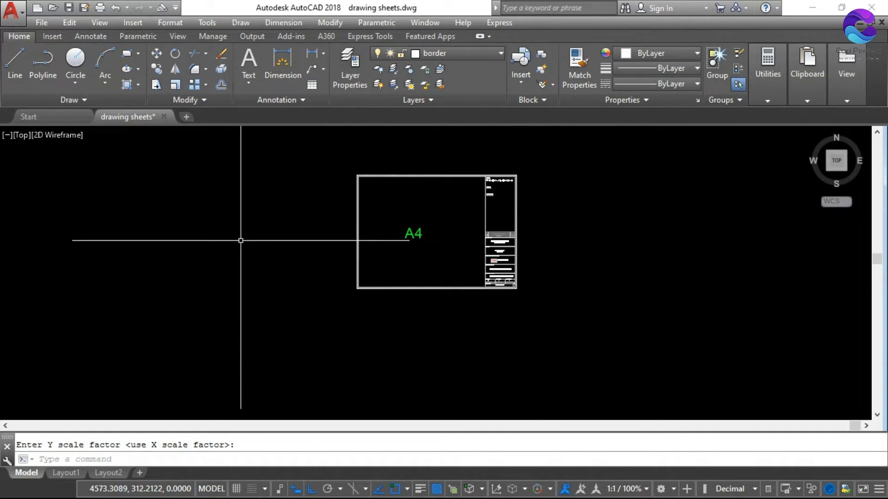
{"action": "type", "text": "INSERT"}
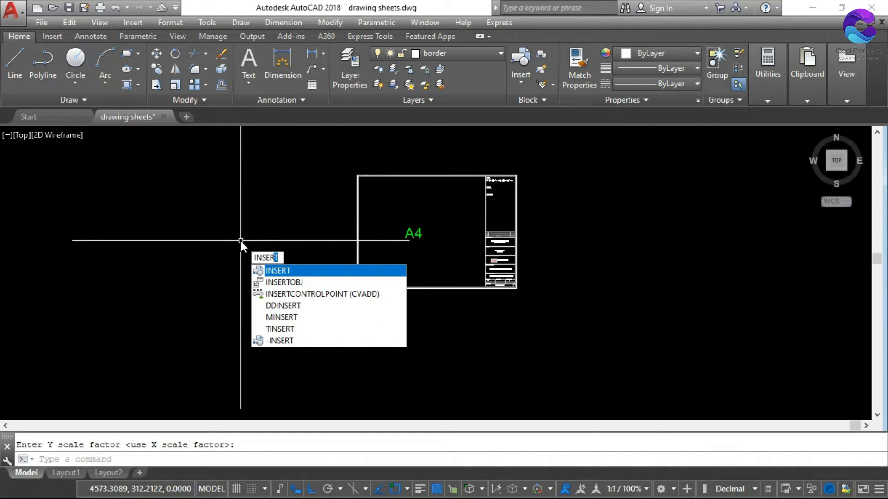
{"action": "key", "text": "Return"}
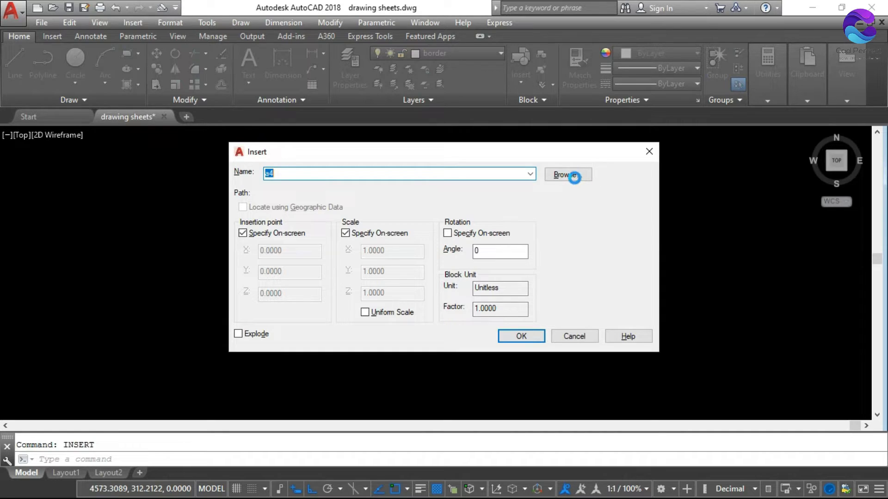
{"action": "left_click", "coordinate": [563, 174]}
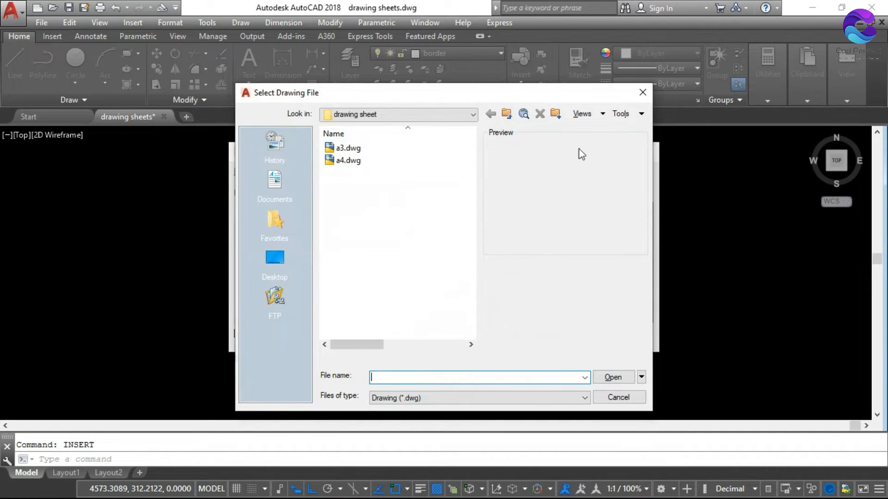
{"action": "key", "text": "Escape"}
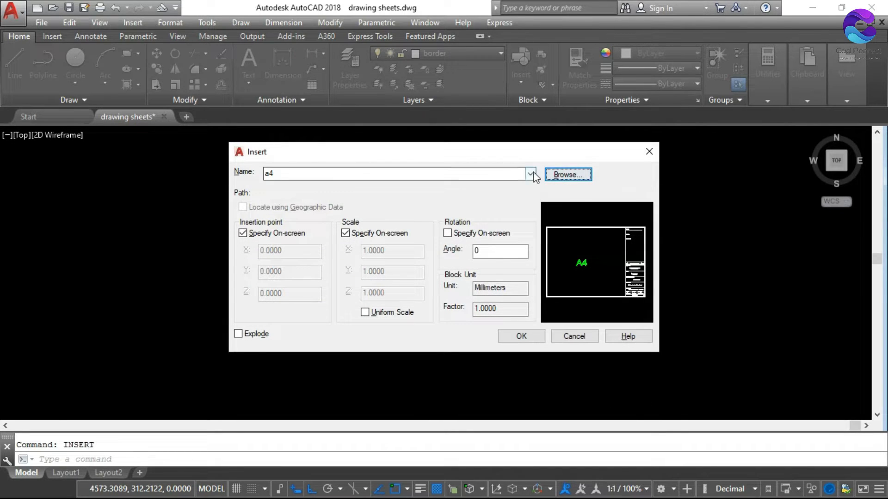
{"action": "left_click", "coordinate": [564, 177]}
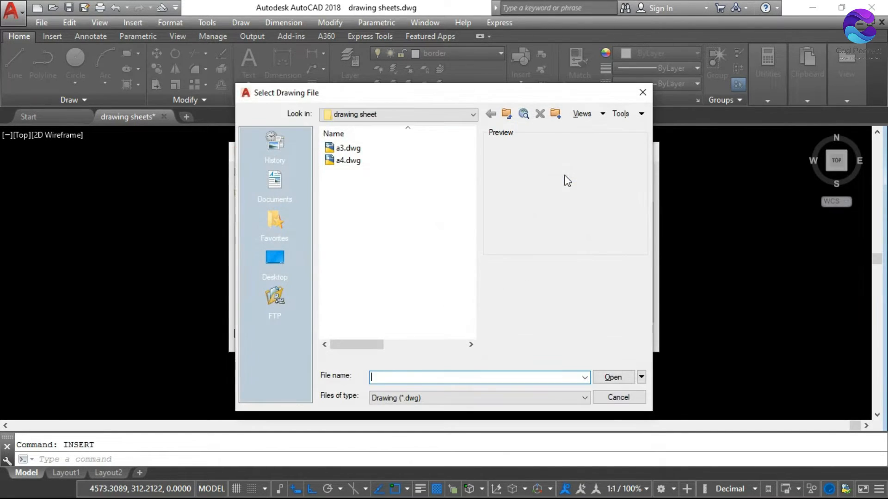
{"action": "left_click", "coordinate": [351, 149]}
{"action": "left_click", "coordinate": [628, 377]}
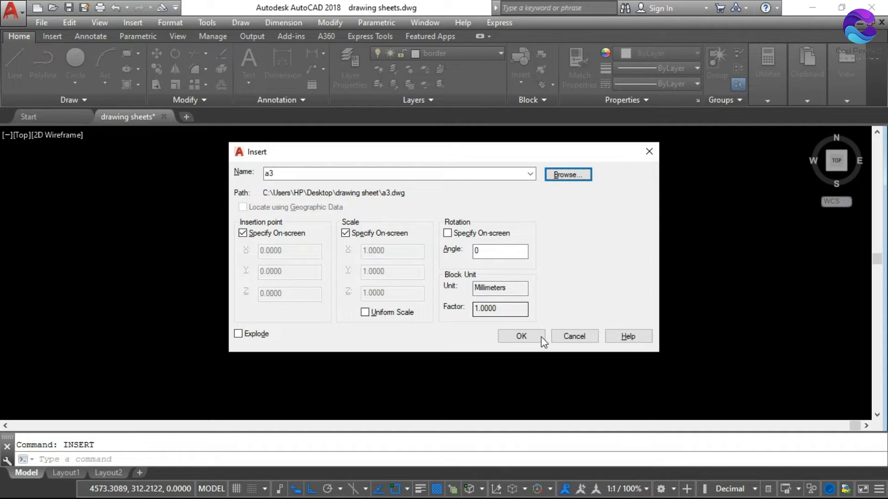
Try placing the a3 block just to the right of the inserted A4 sheet at the default scale factor of 1
{"action": "left_click", "coordinate": [529, 342]}
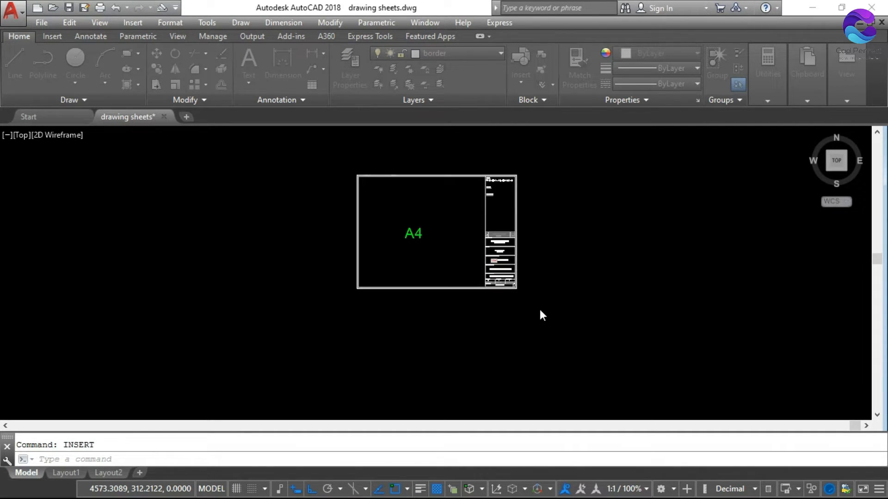
{"action": "left_click", "coordinate": [577, 279]}
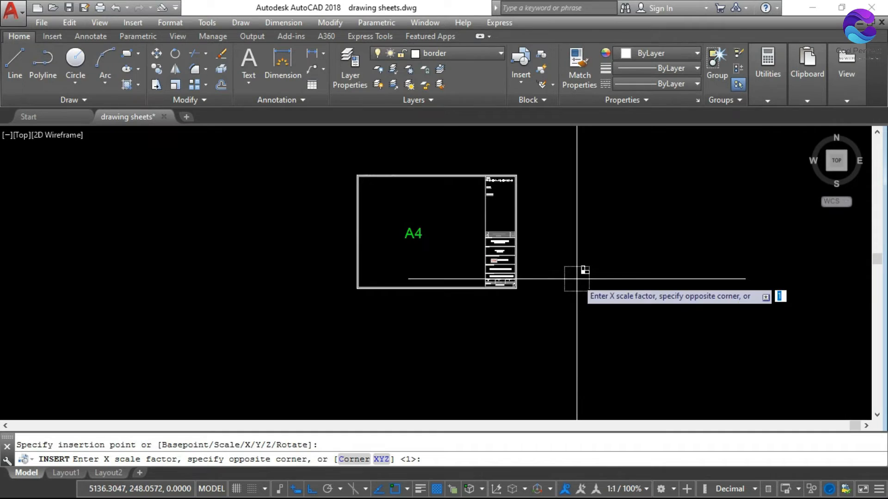
{"action": "key", "text": "Return"}
{"action": "key", "text": "Return"}
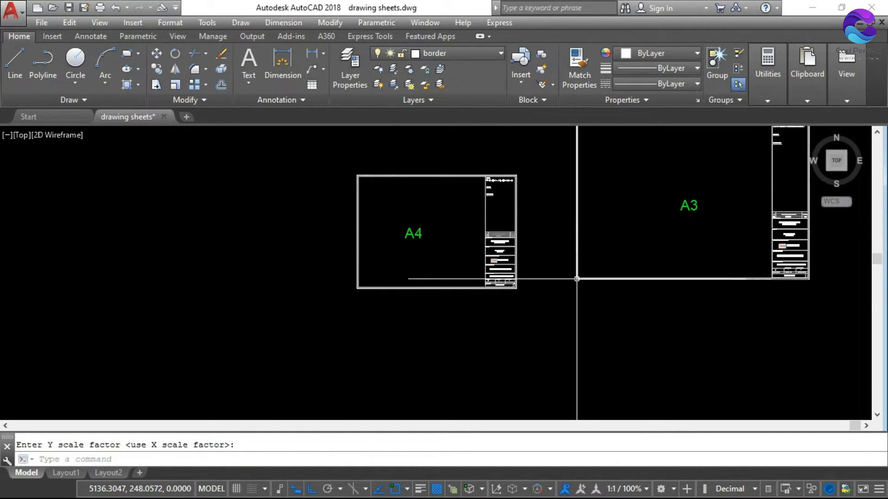
{"action": "key", "text": "Escape"}
Restart INSERT with a3.dwg from the "drawing sheet" folder and redefine the existing a3 block definition
{"action": "middle_click_drag", "start_coordinate": [577, 279], "coordinate": [276, 309]}
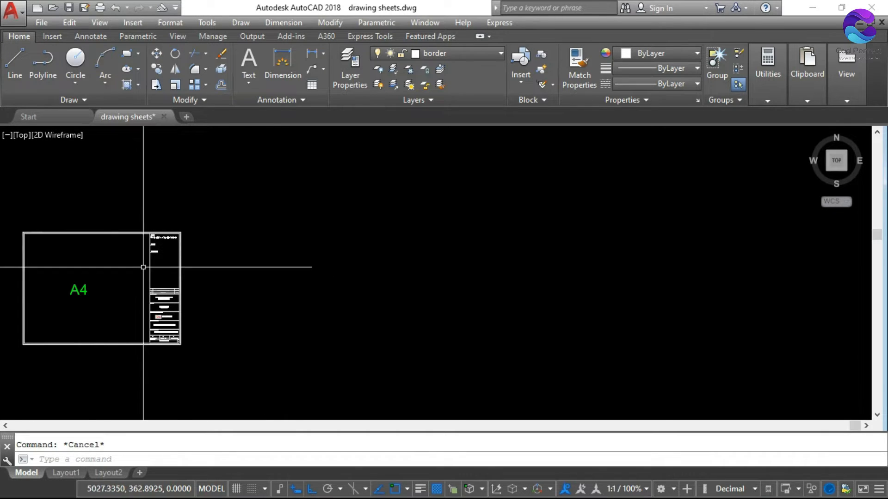
{"action": "mouse_move", "coordinate": [177, 288]}
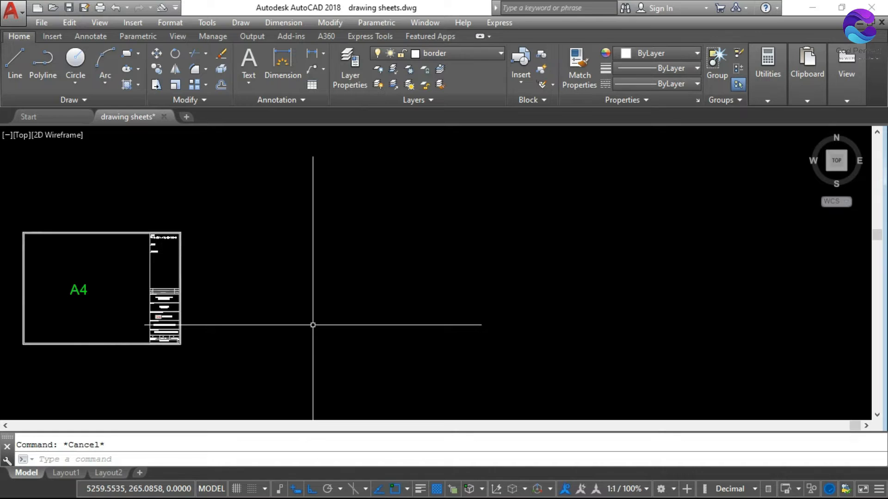
{"action": "type", "text": "insert"}
{"action": "key", "text": "Return"}
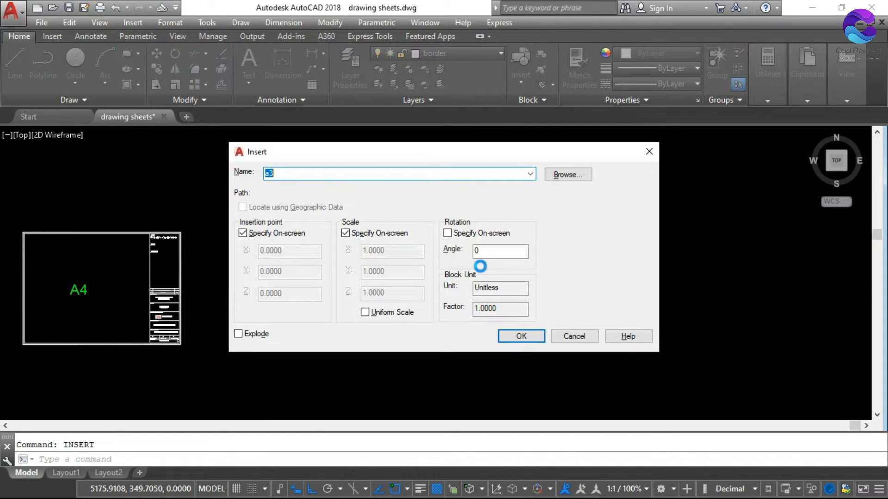
{"action": "left_click", "coordinate": [576, 179]}
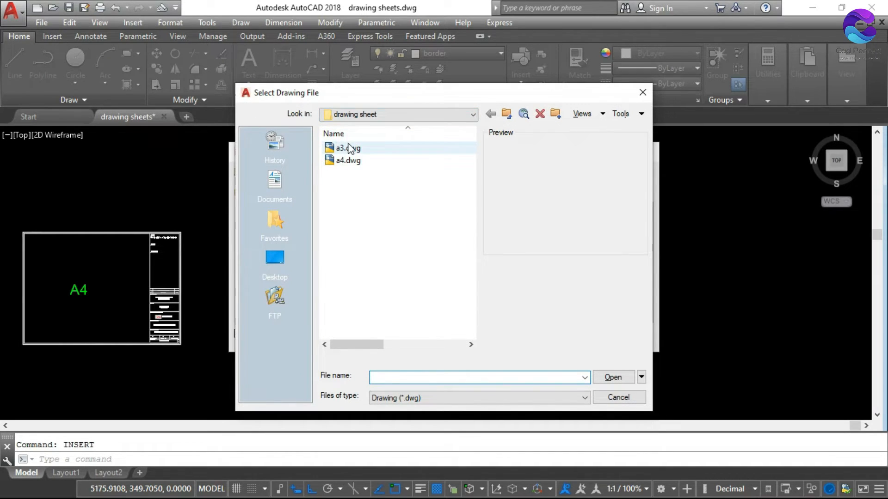
{"action": "left_click", "coordinate": [349, 148]}
{"action": "left_click", "coordinate": [613, 377]}
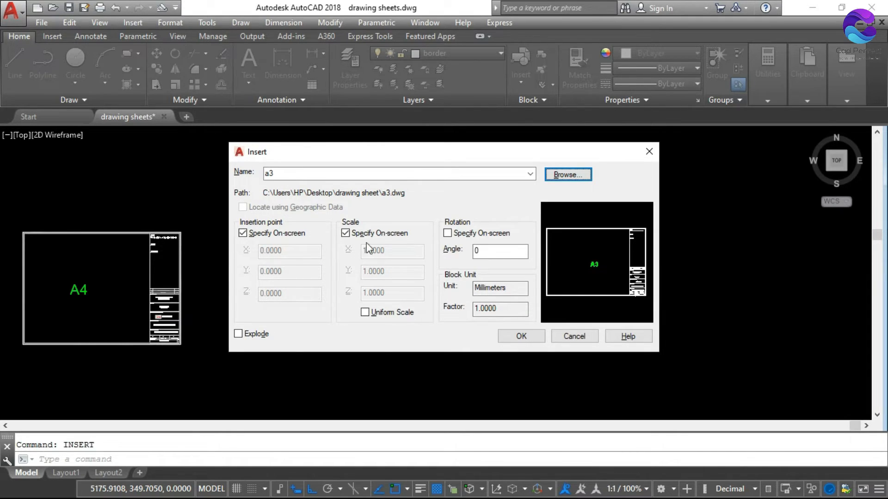
{"action": "left_click", "coordinate": [525, 337]}
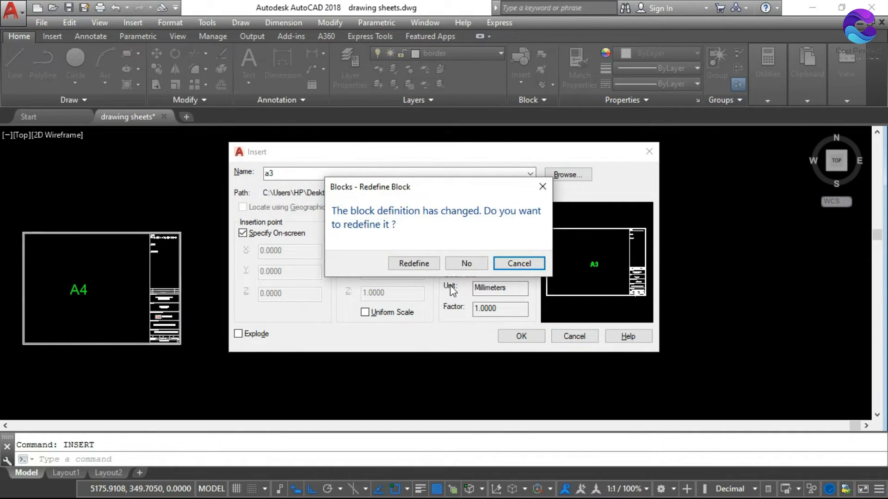
{"action": "left_click", "coordinate": [415, 264]}
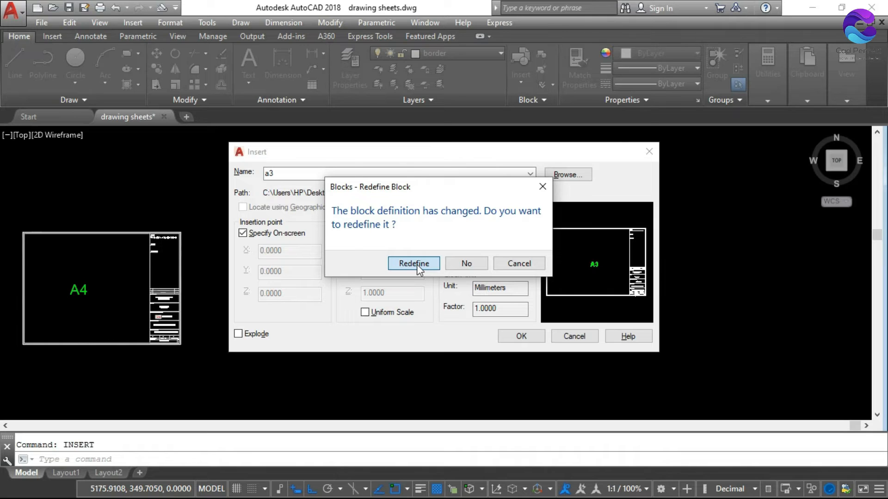
{"action": "left_click", "coordinate": [417, 264]}
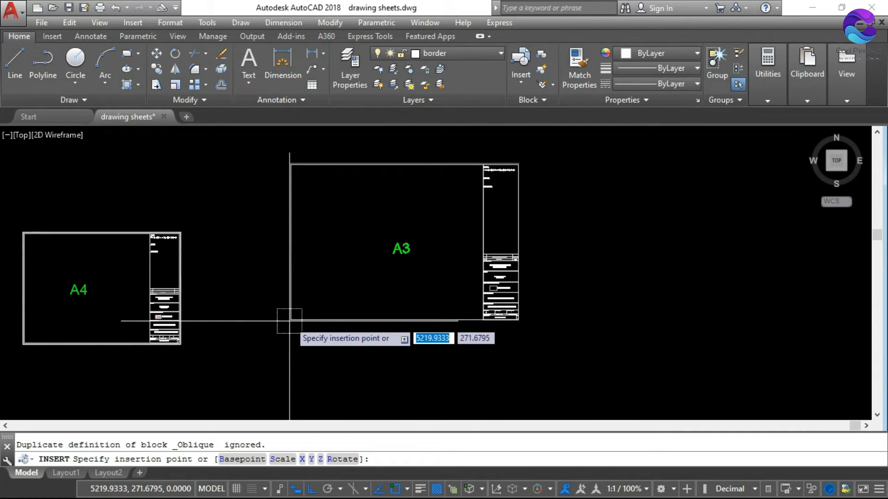
Place the a3 block to the right of the inserted A4 sheet with X and Y scale factors of 10
{"action": "left_click", "coordinate": [238, 327]}
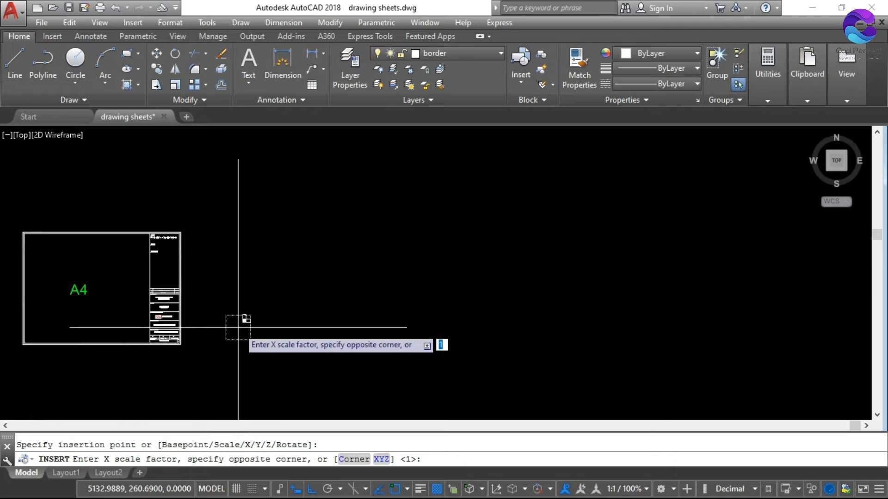
{"action": "type", "text": "10"}
{"action": "key", "text": "Return"}
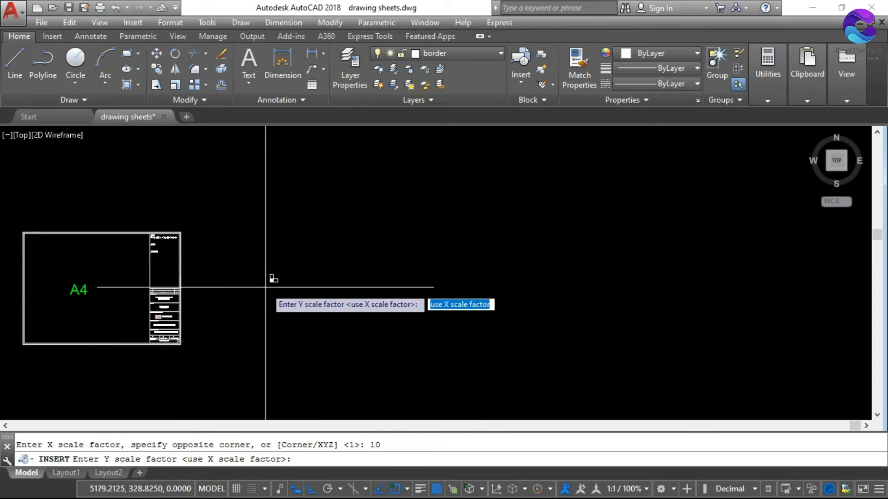
{"action": "type", "text": "10"}
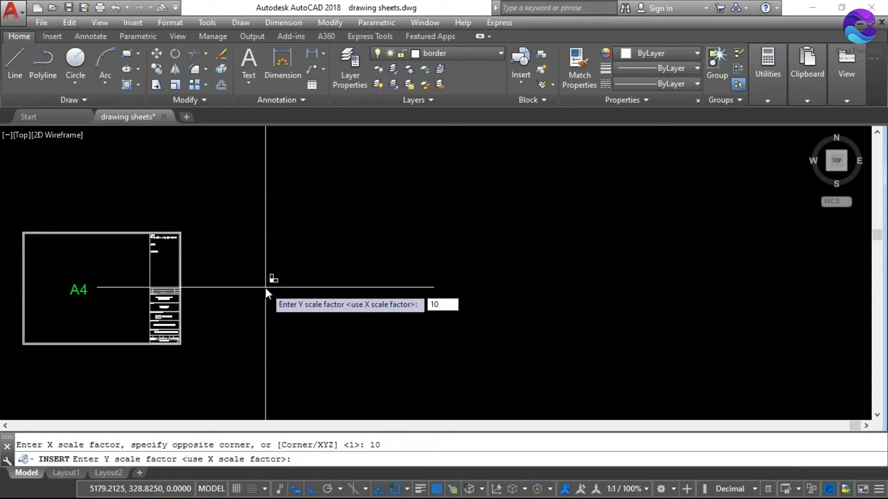
{"action": "key", "text": "Return"}
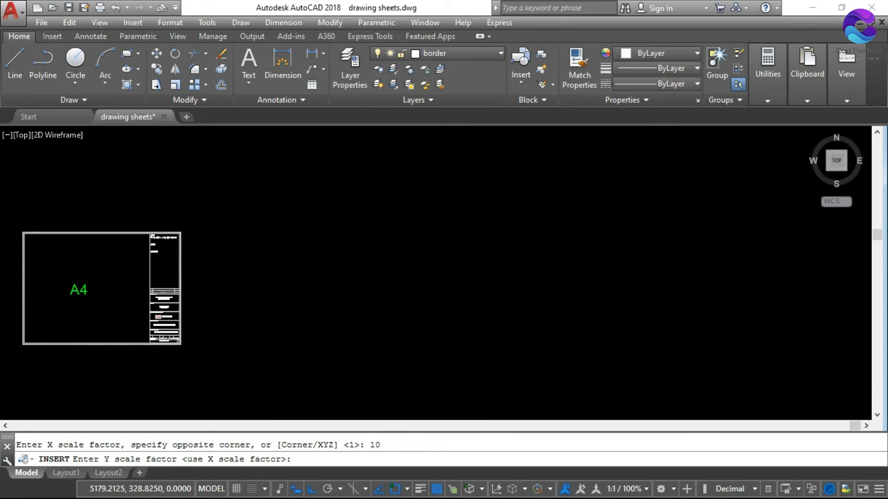
{"action": "scroll", "coordinate": [481, 287], "scroll_direction": "down", "scroll_amount": 5}
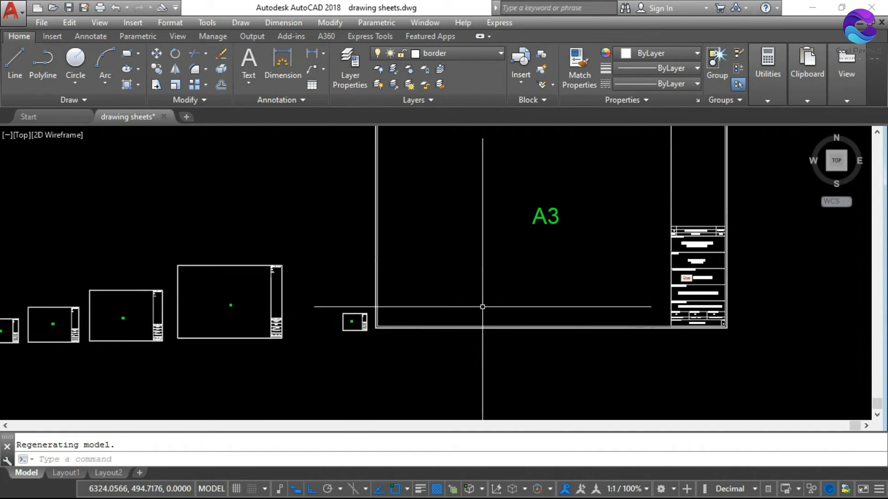
Examine the enlarged A3 sheet and compare its size with the inserted A4 block and the row of original drawing sheets
{"action": "scroll", "coordinate": [483, 287], "scroll_direction": "up", "scroll_amount": 4}
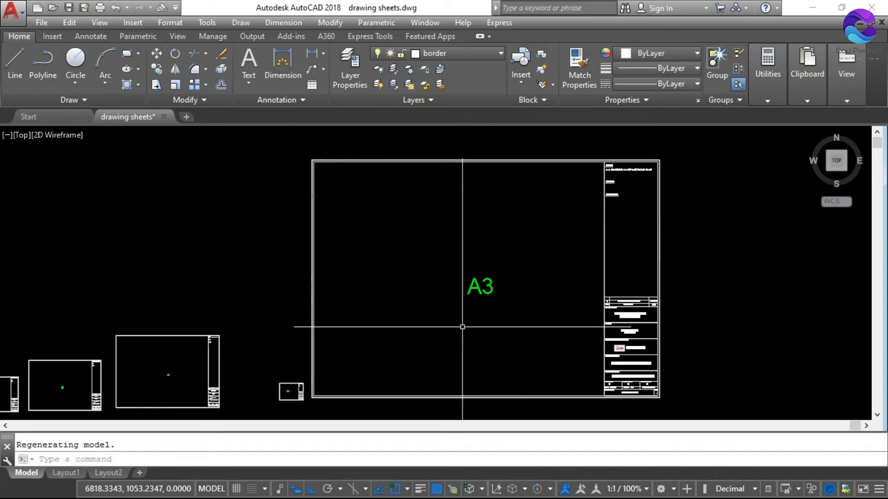
{"action": "scroll", "coordinate": [292, 391], "scroll_direction": "up", "scroll_amount": 6}
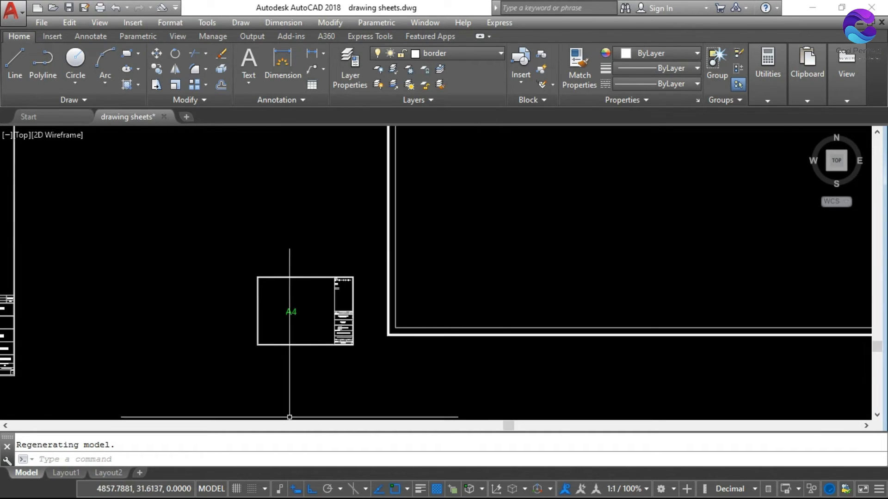
{"action": "scroll", "coordinate": [299, 282], "scroll_direction": "down", "scroll_amount": 8}
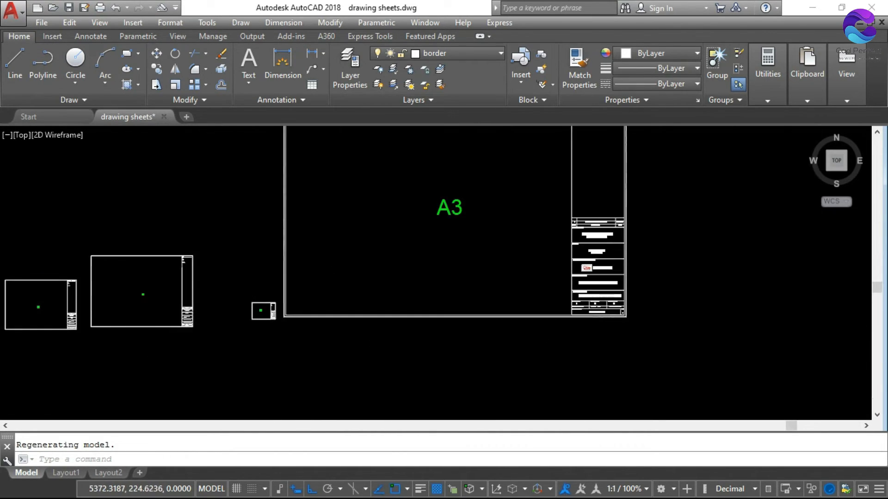
{"action": "scroll", "coordinate": [287, 331], "scroll_direction": "up", "scroll_amount": 4}
{"action": "scroll", "coordinate": [483, 292], "scroll_direction": "down", "scroll_amount": 2}
{"action": "scroll", "coordinate": [448, 293], "scroll_direction": "down", "scroll_amount": 4}
{"action": "scroll", "coordinate": [300, 296], "scroll_direction": "up", "scroll_amount": 7}
{"action": "scroll", "coordinate": [406, 274], "scroll_direction": "down", "scroll_amount": 4}
{"action": "scroll", "coordinate": [449, 300], "scroll_direction": "up", "scroll_amount": 6}
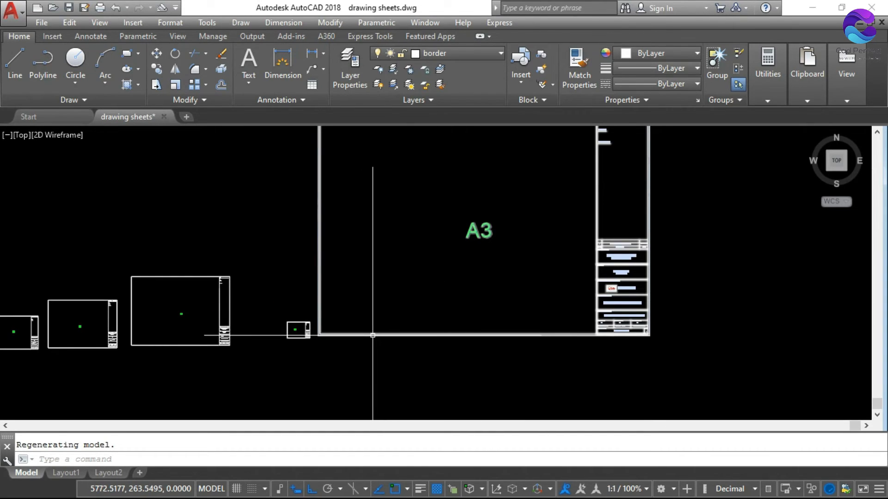
{"action": "scroll", "coordinate": [373, 336], "scroll_direction": "down", "scroll_amount": 4}
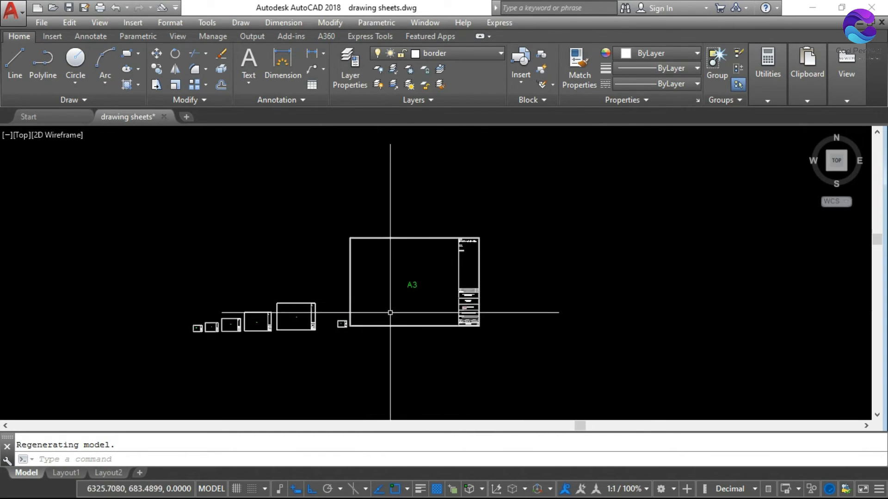
{"action": "scroll", "coordinate": [315, 324], "scroll_direction": "up", "scroll_amount": 6}
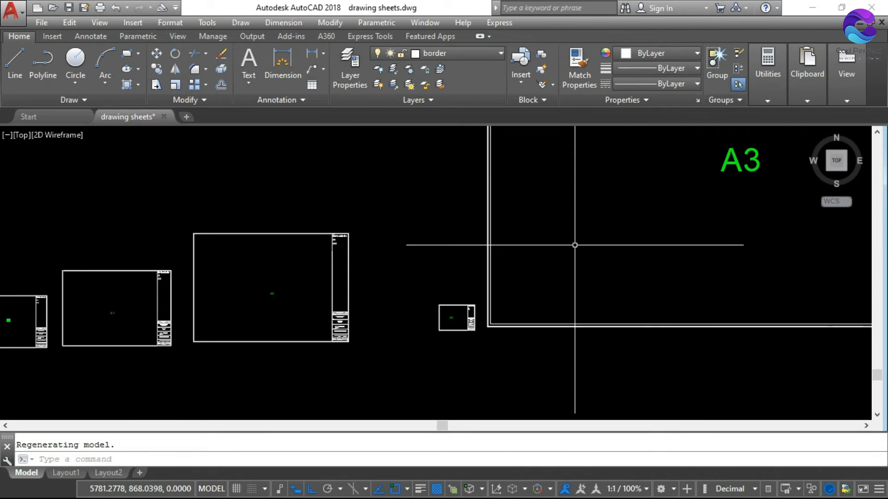
{"action": "scroll", "coordinate": [576, 248], "scroll_direction": "down", "scroll_amount": 2}
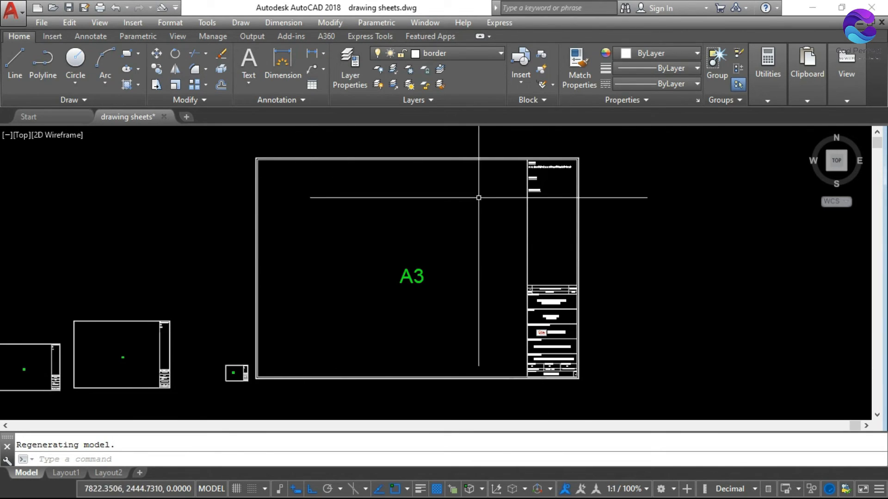